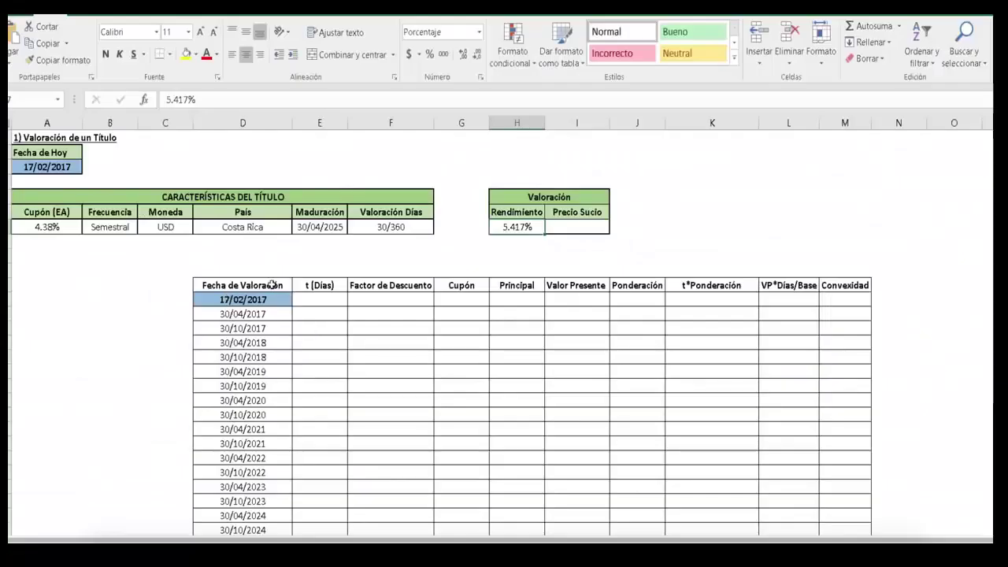
Step: Calculate the days to the first payment date in E13 with DIAS360($D$12;D13;0)
left_click(320, 313)
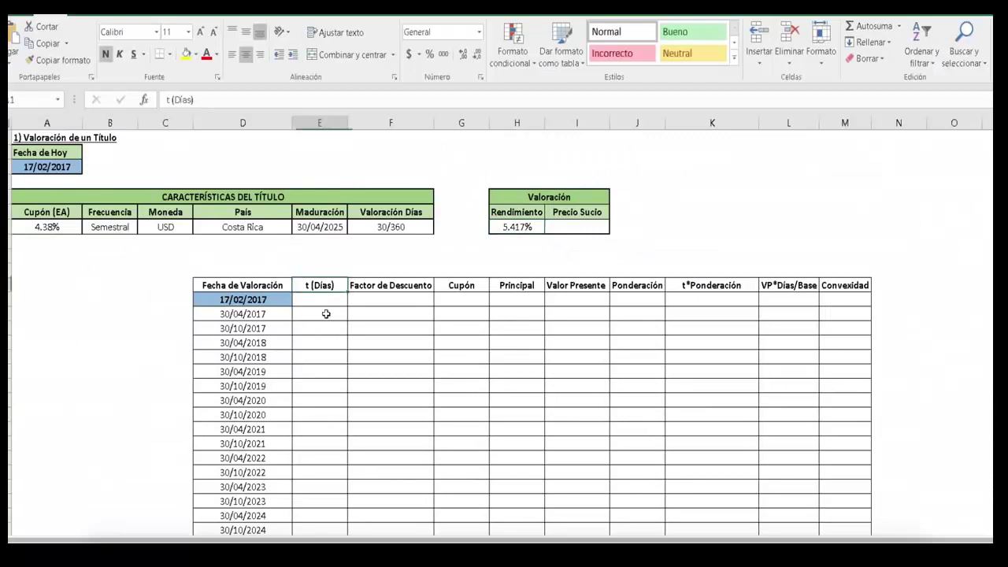
type("+dias")
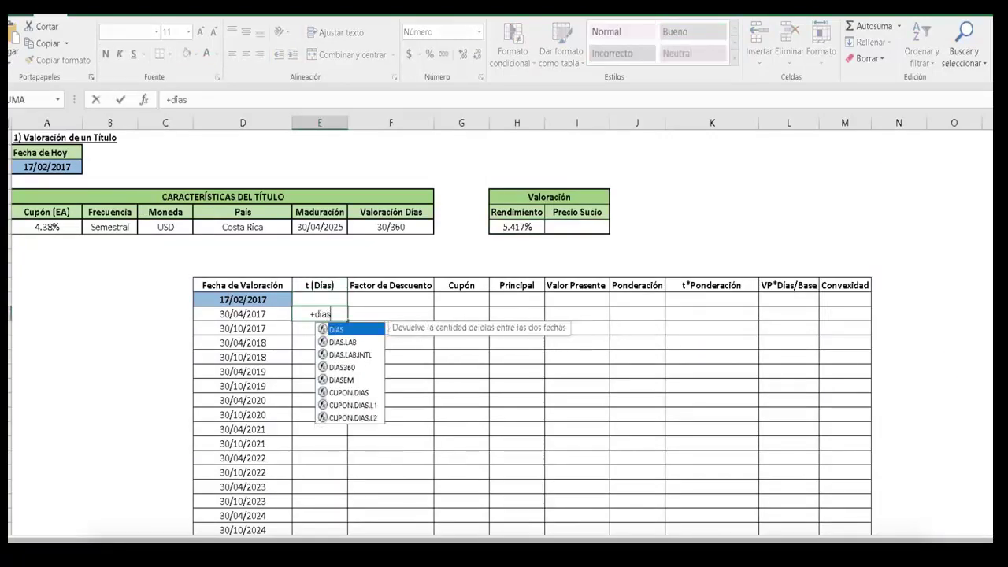
key("Down")
key("Down")
key("Tab")
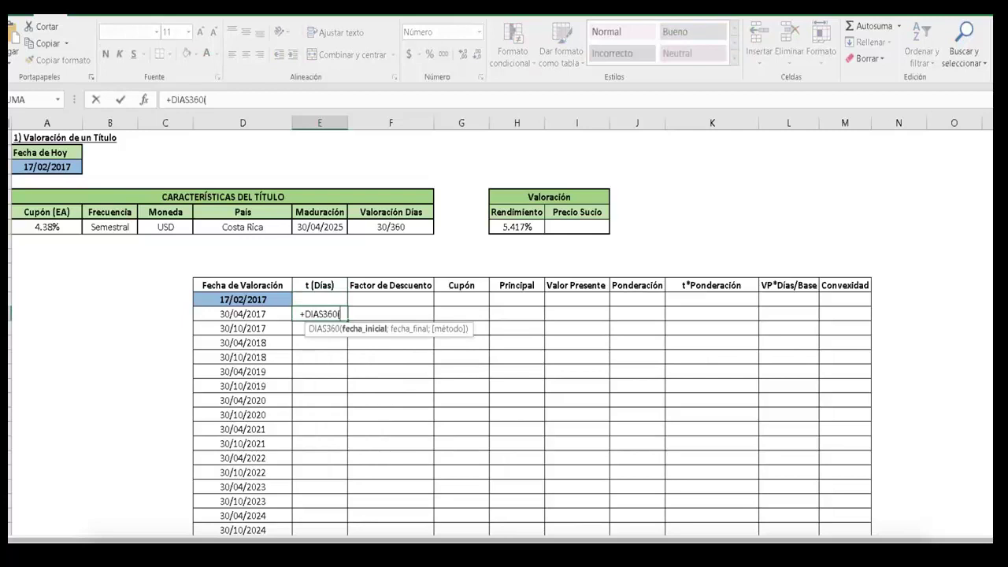
left_click(265, 299)
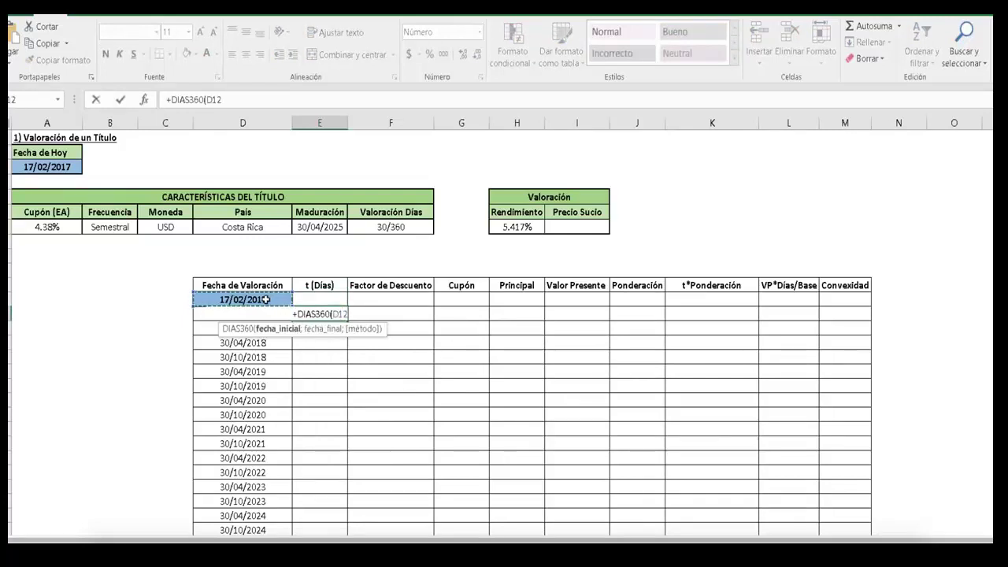
key("F4")
type(";")
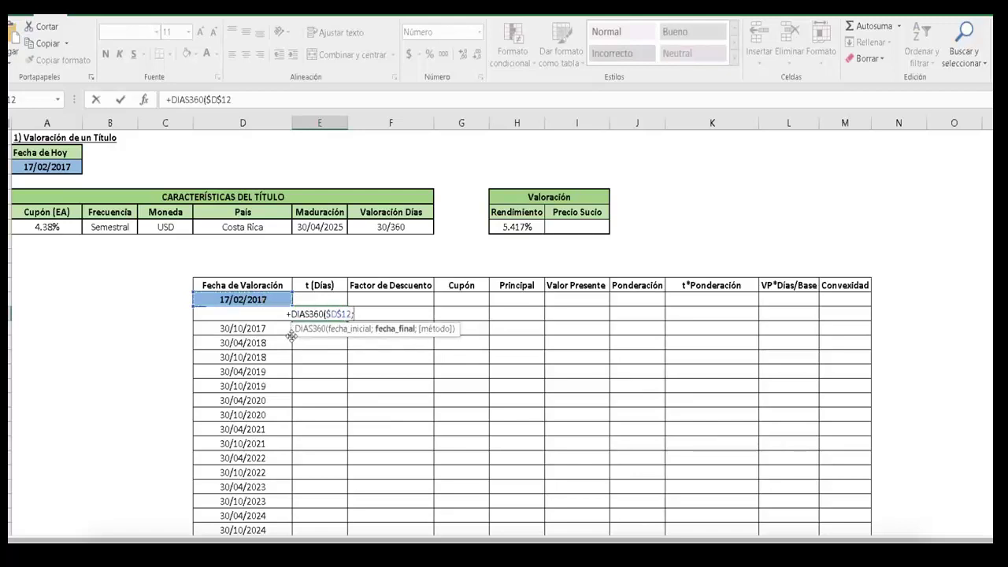
left_click(268, 328)
key("Up")
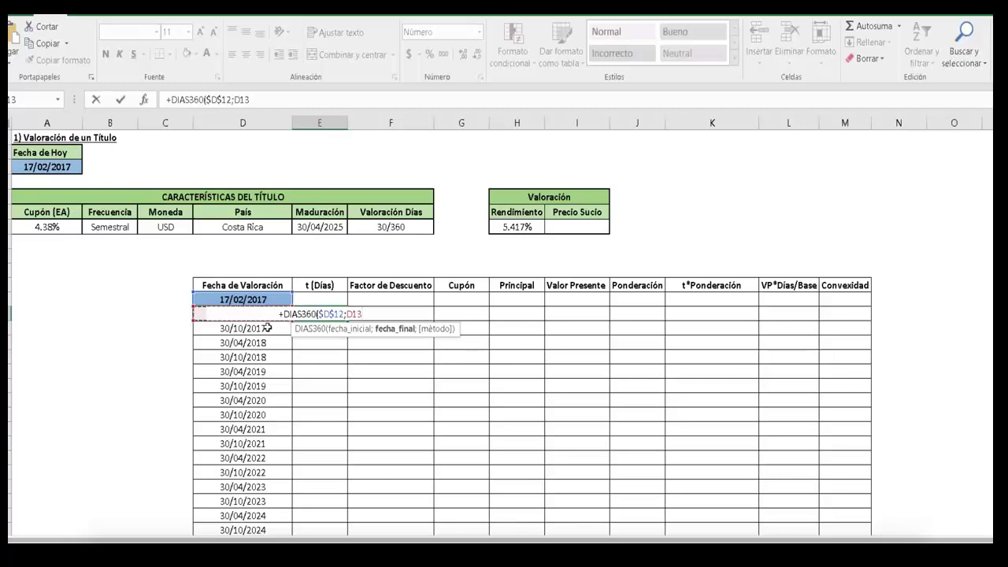
type(";0)")
key("ctrl+Return")
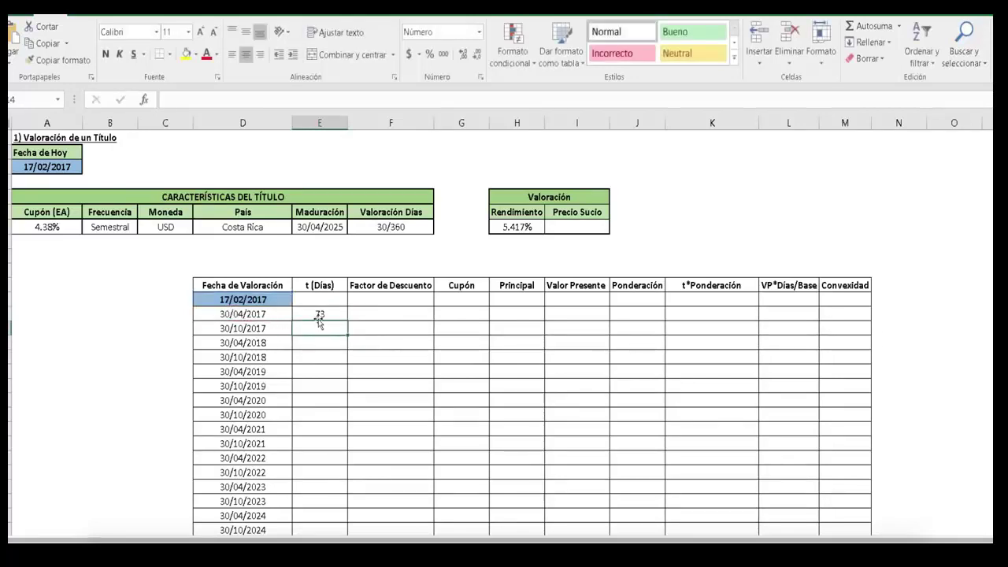
Step: Fill the t (Días) formula down to the 30/04/2025 row and check the last result against the maturity date
left_click_drag(341, 315, 330, 419)
double_click(331, 419)
scroll(228, 415, "up", 2)
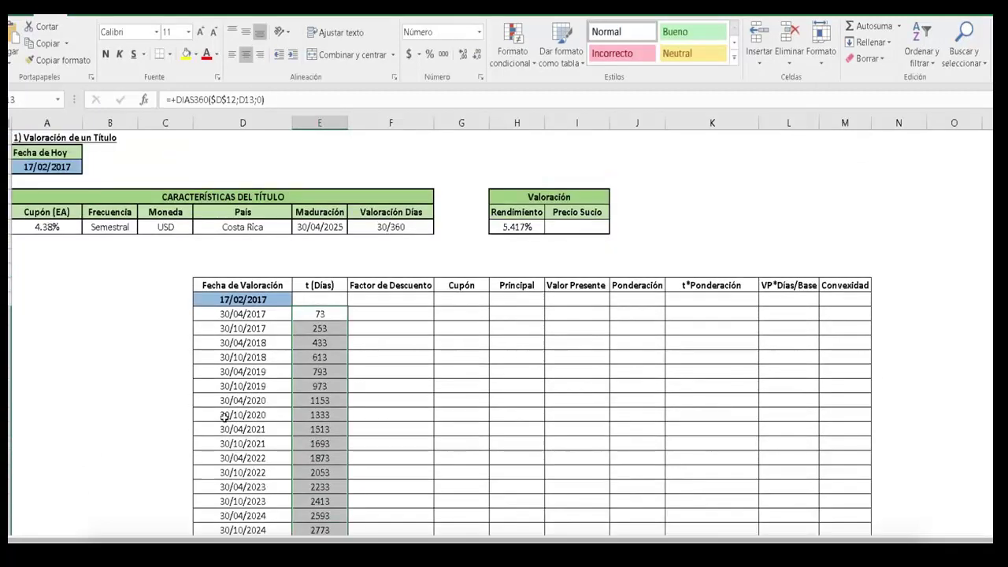
left_click(317, 504)
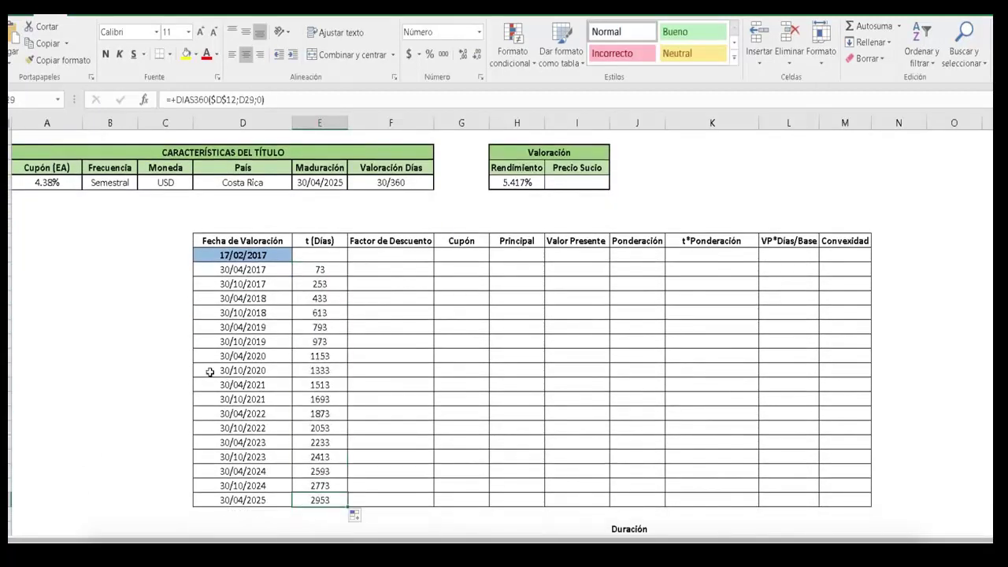
left_click(323, 182)
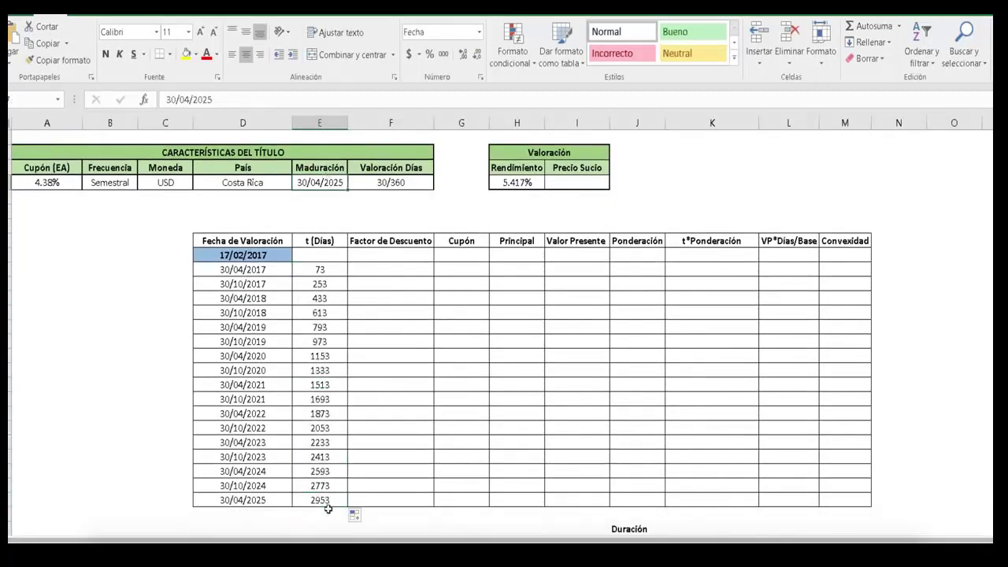
Step: Enter the discount factor formula 1/(1+$H$7)^(E13/360) in F13
left_click(411, 272)
type("+")
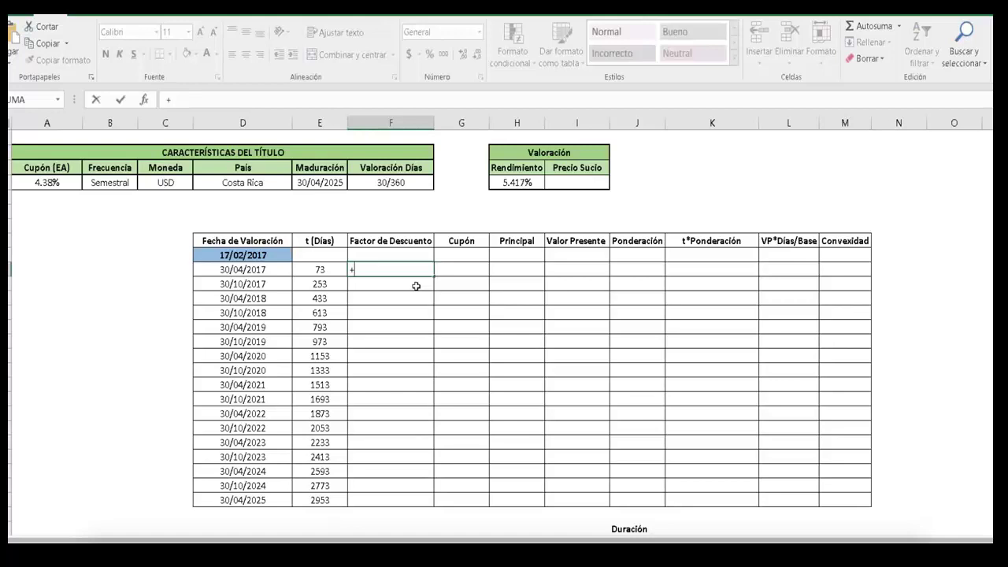
type("1/(1+")
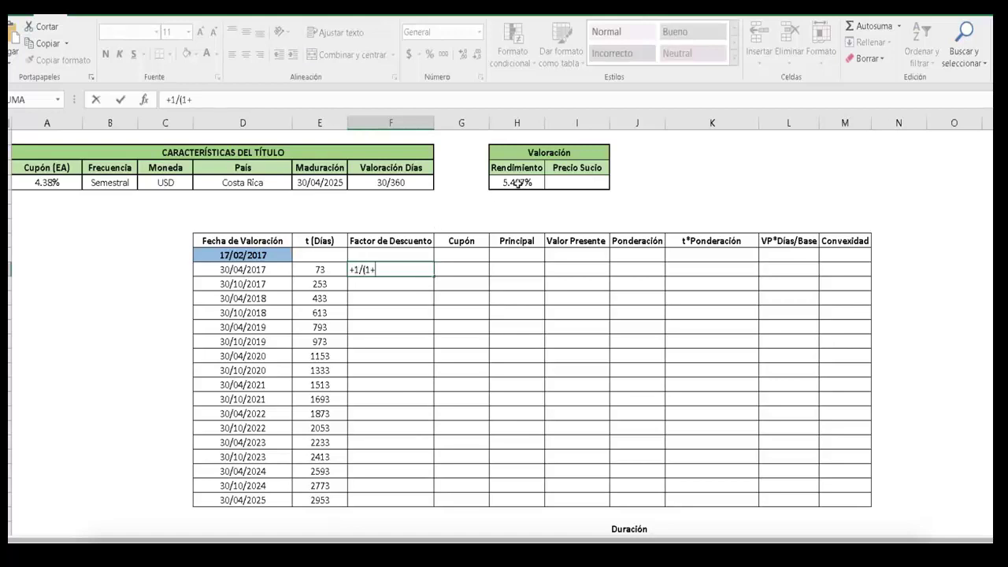
left_click(518, 183)
key("F4")
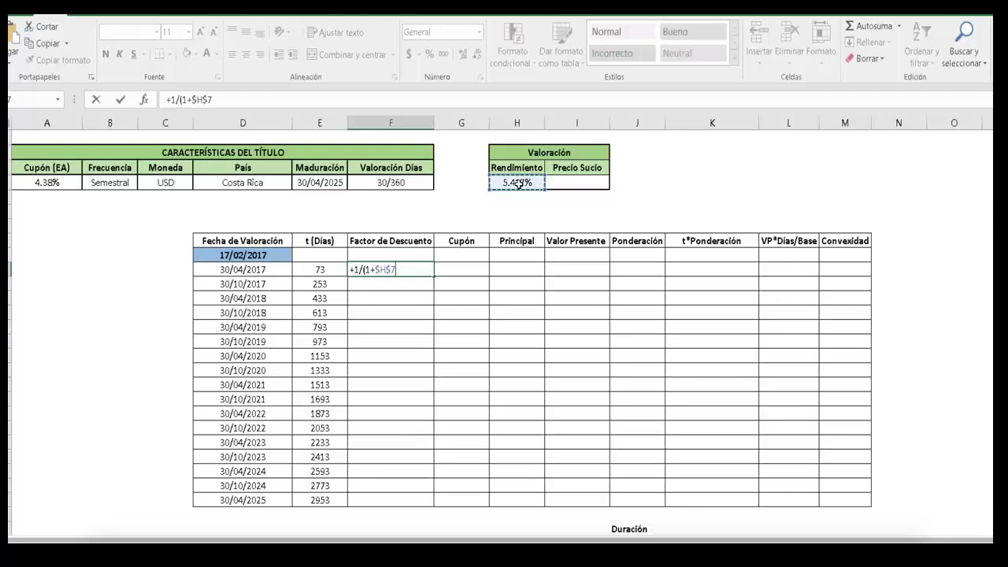
type(")^(")
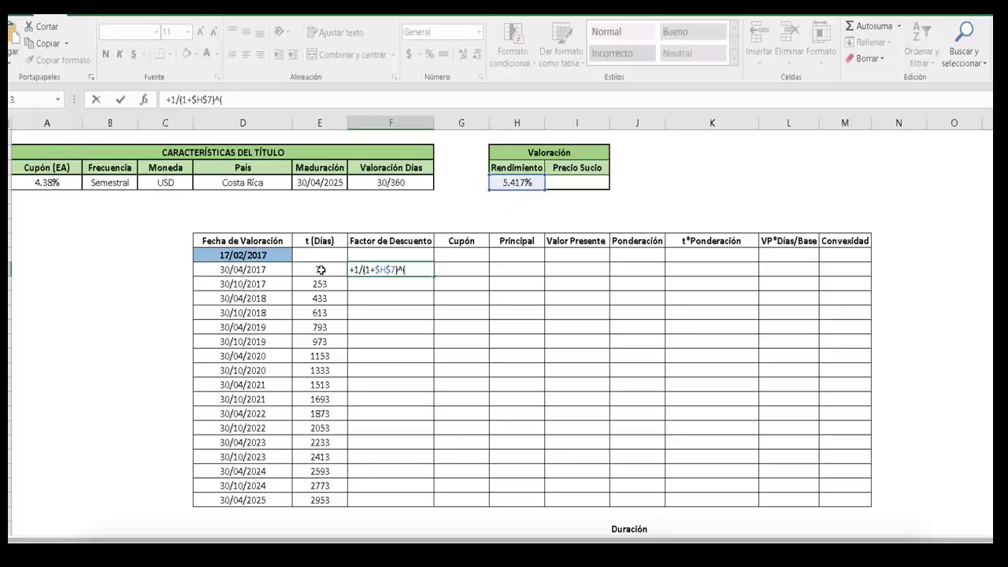
left_click(320, 270)
type("/3")
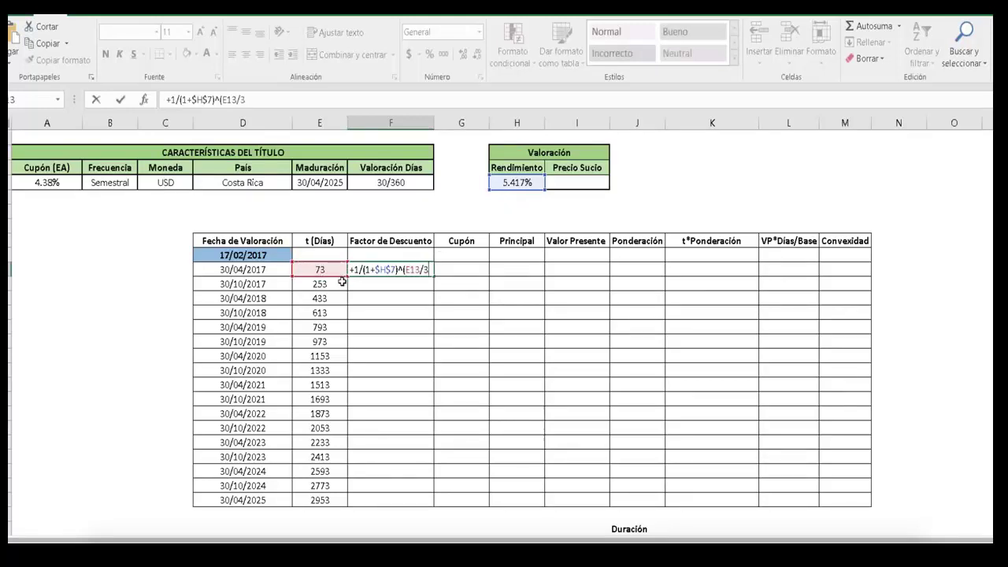
type("60)")
key("Return")
Step: Fill the discount factor formula down through the 30/04/2025 row and centre the column's values
left_click(407, 271)
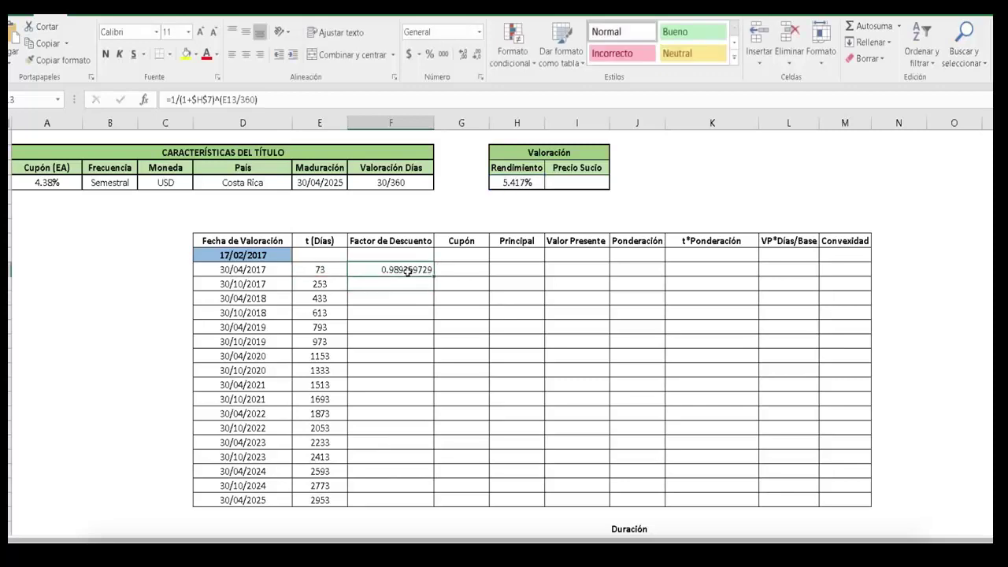
left_click_drag(433, 277, 419, 509)
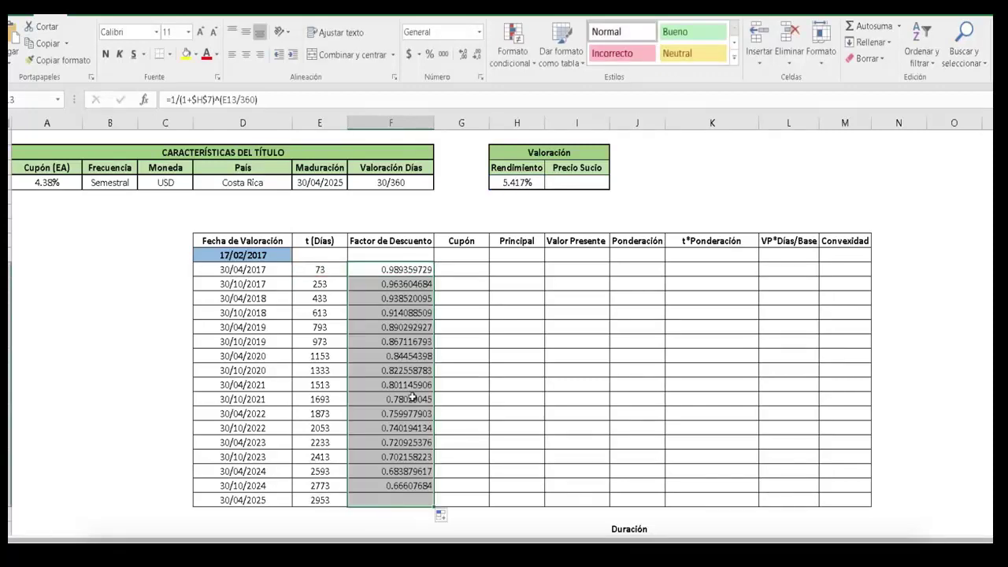
left_click(246, 54)
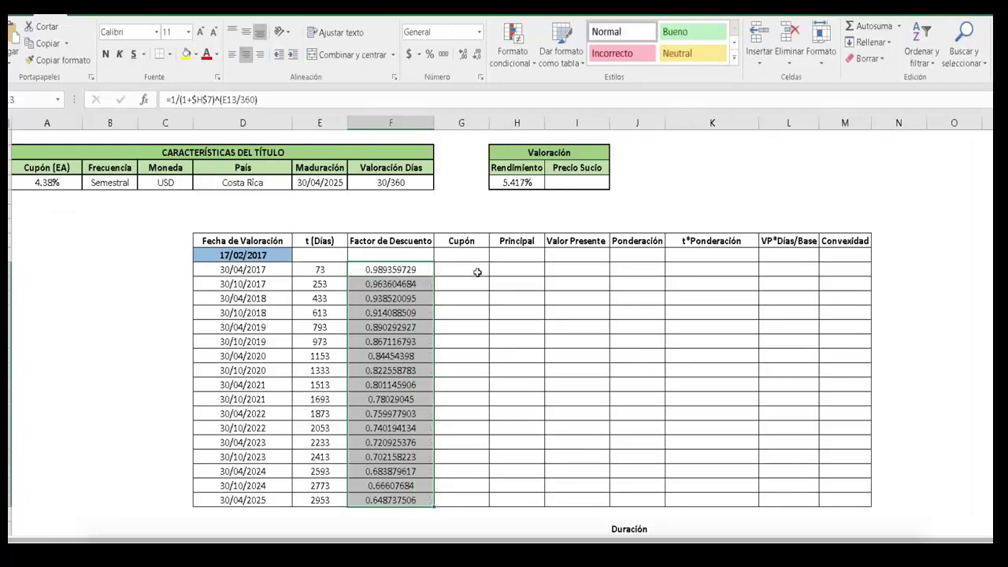
Step: Enter a square-root formula in B9 converting the annual coupon to a semiannual rate, as RAIZ((1+A7)-1)
left_click(478, 271)
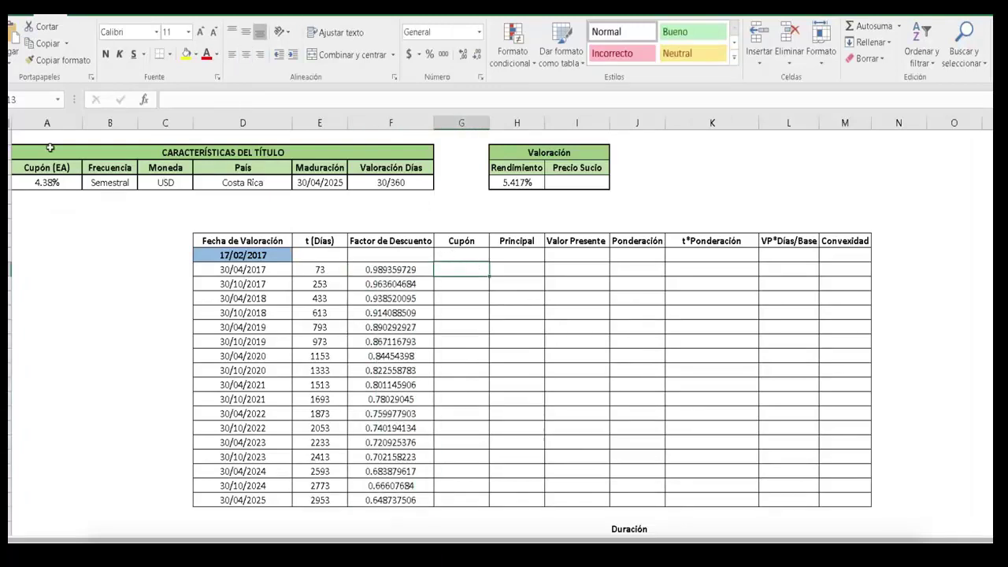
left_click(57, 183)
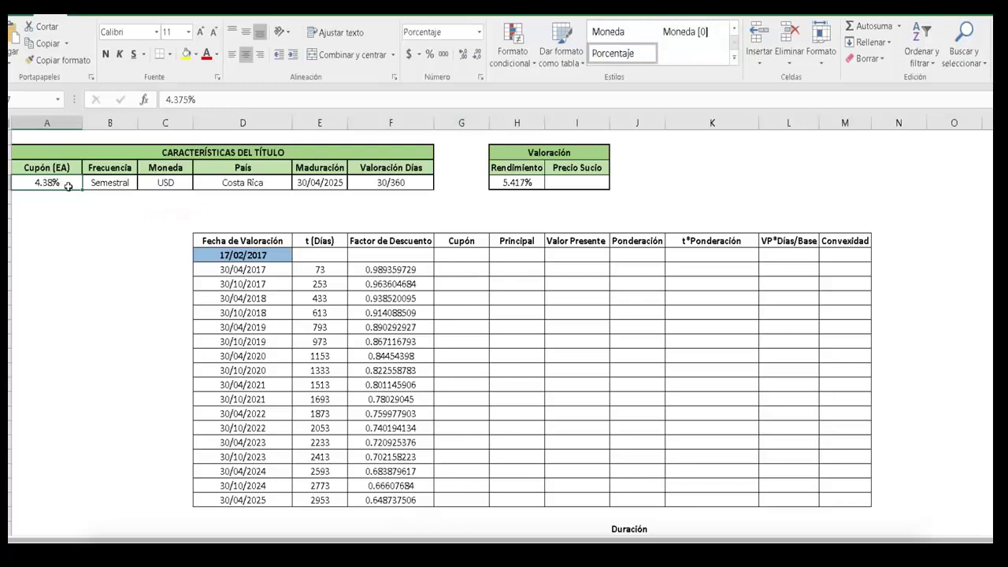
scroll(69, 185, "up", 1)
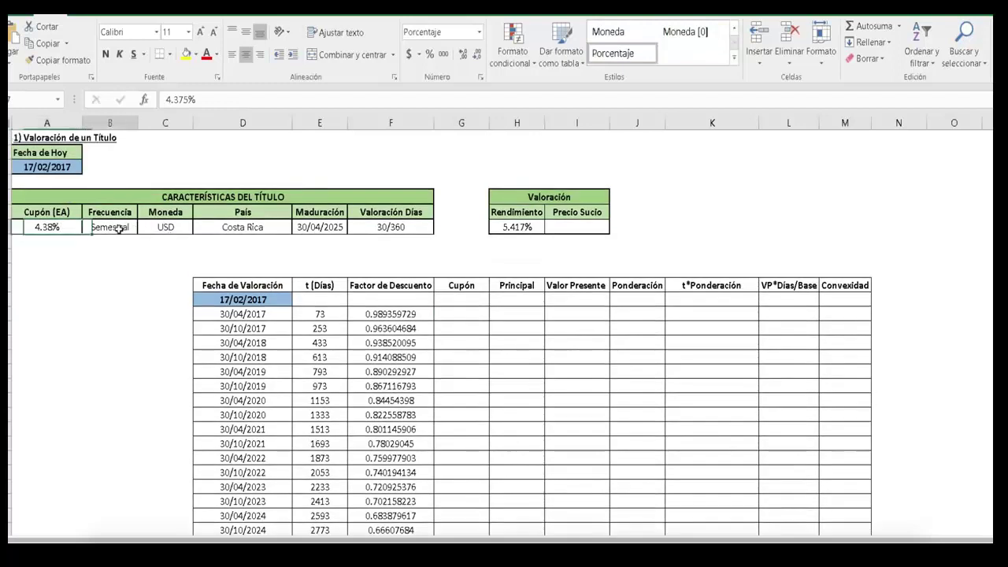
left_click(118, 228)
left_click(49, 229)
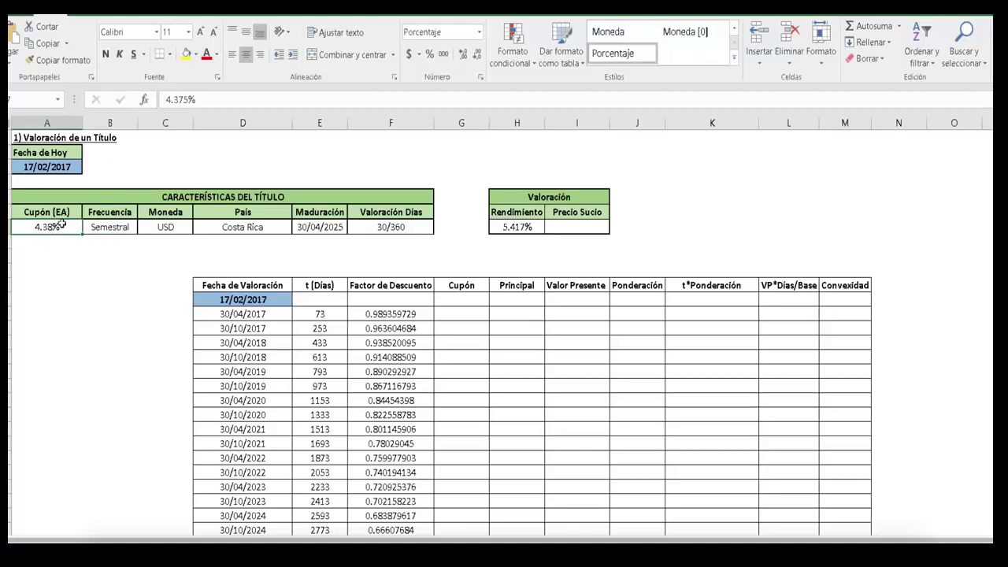
left_click(108, 258)
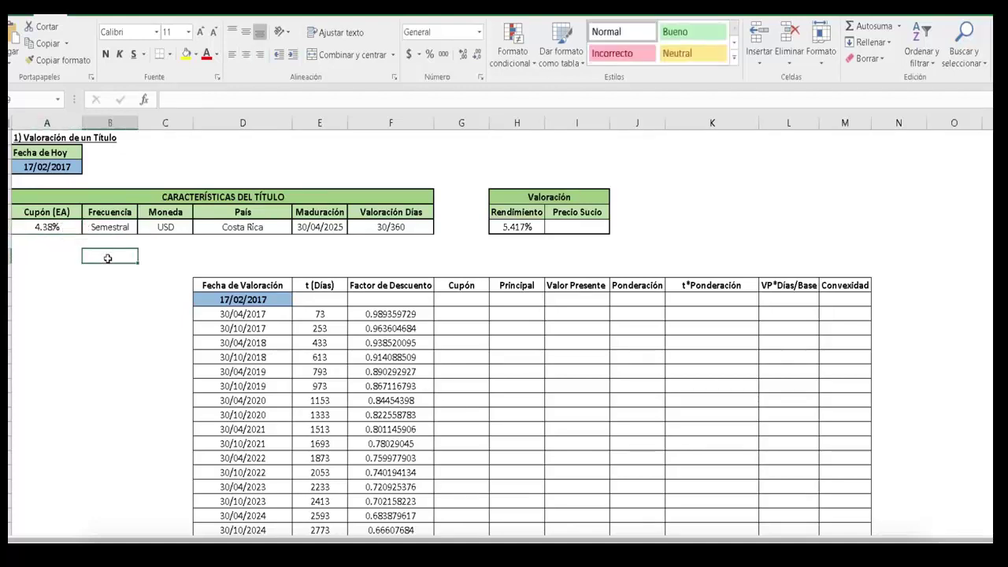
type("+raiz")
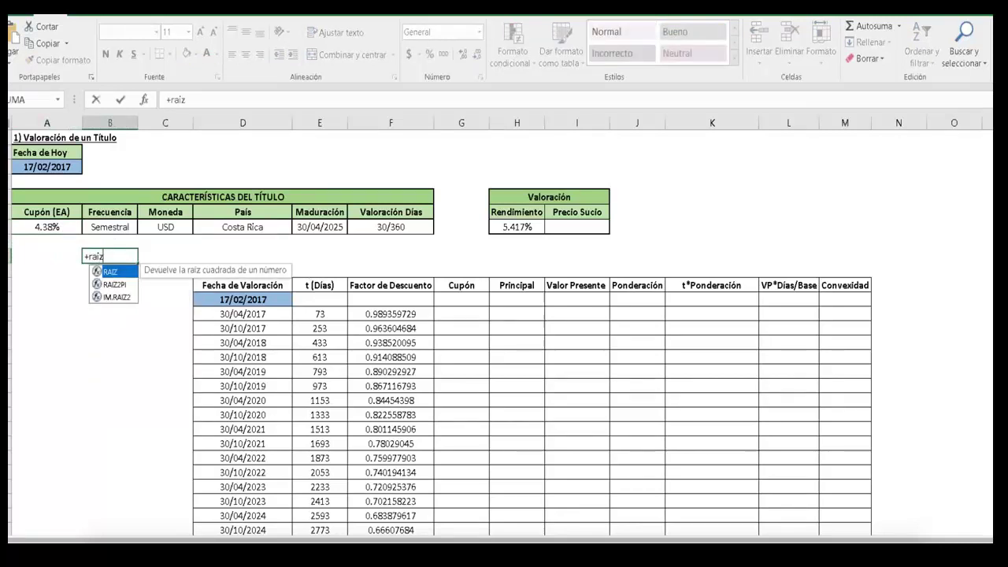
key("Tab")
type("(1+")
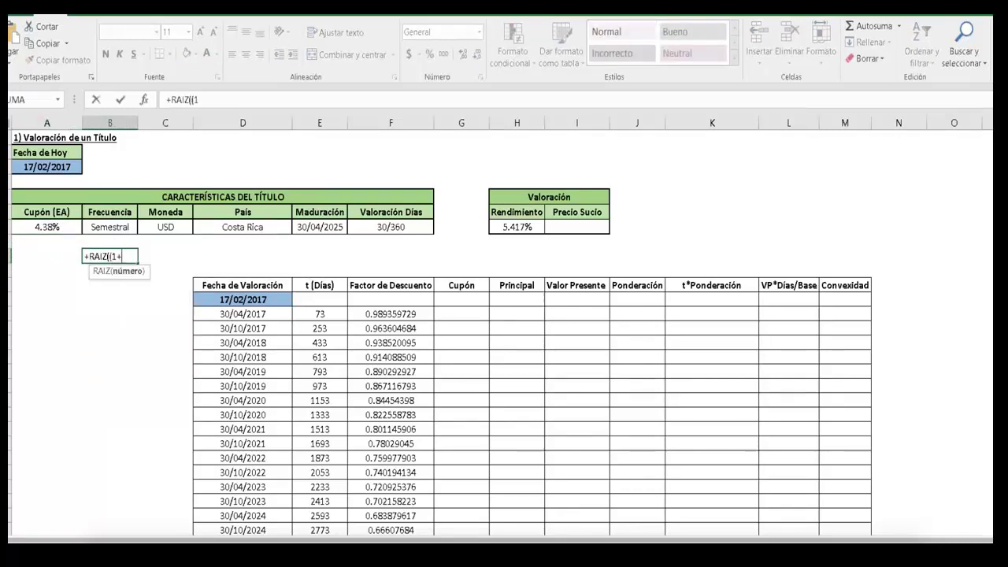
left_click(63, 227)
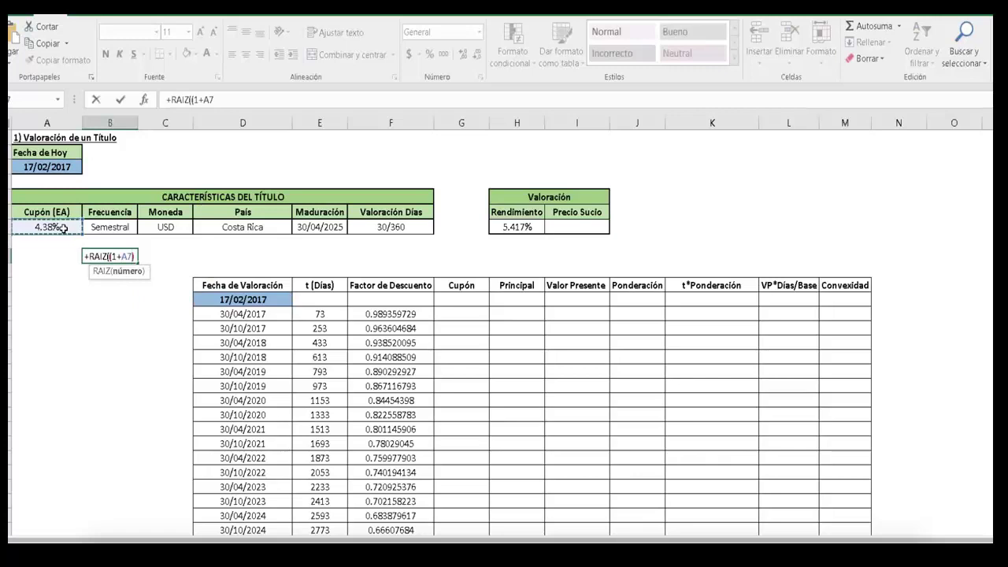
type(")-1")
key("Return")
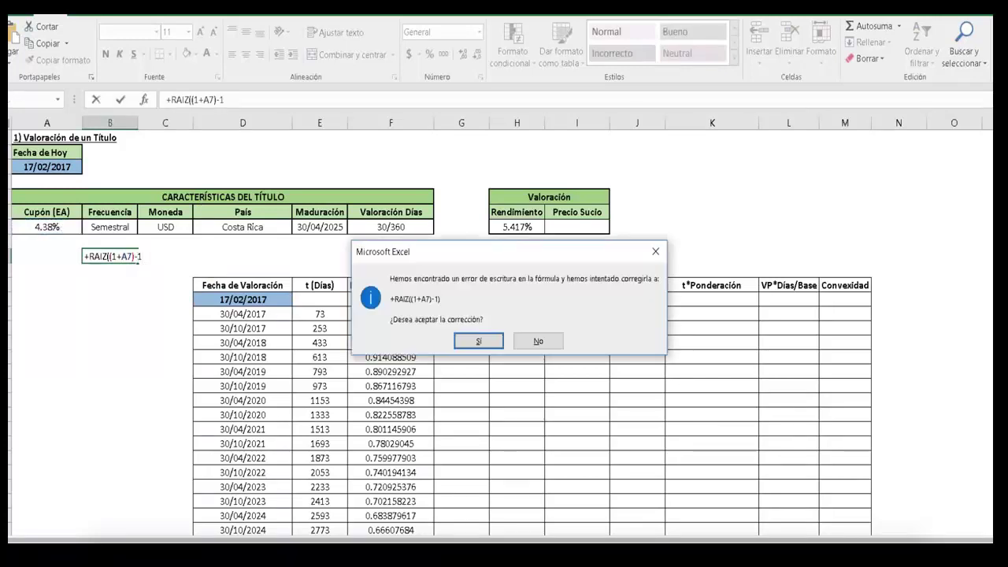
key("Return")
Step: Correct the semiannual rate formula in B9 to RAIZ(1+A7)-1 and format it as a percentage with two decimals
left_click(108, 257)
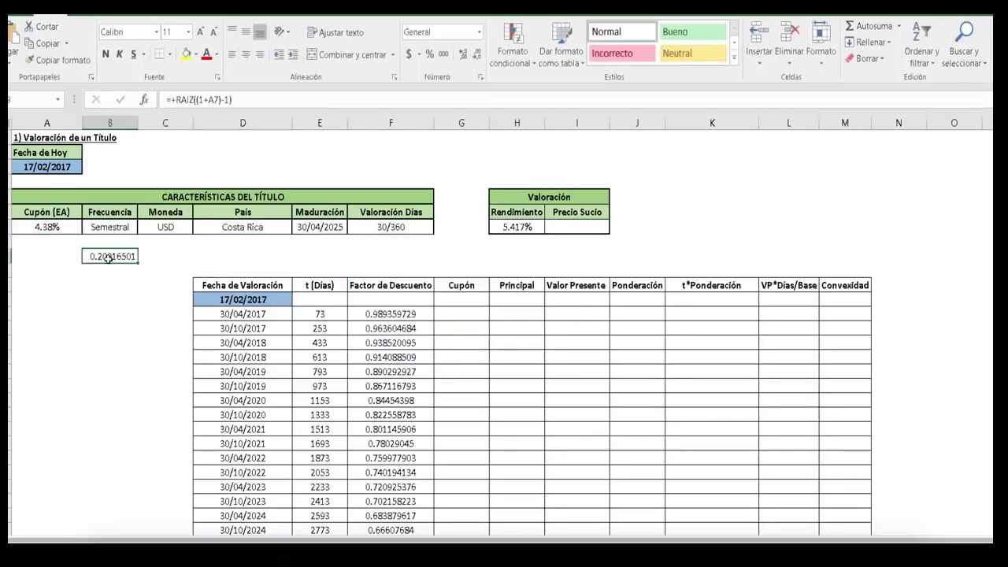
left_click(206, 101)
key("BackSpace")
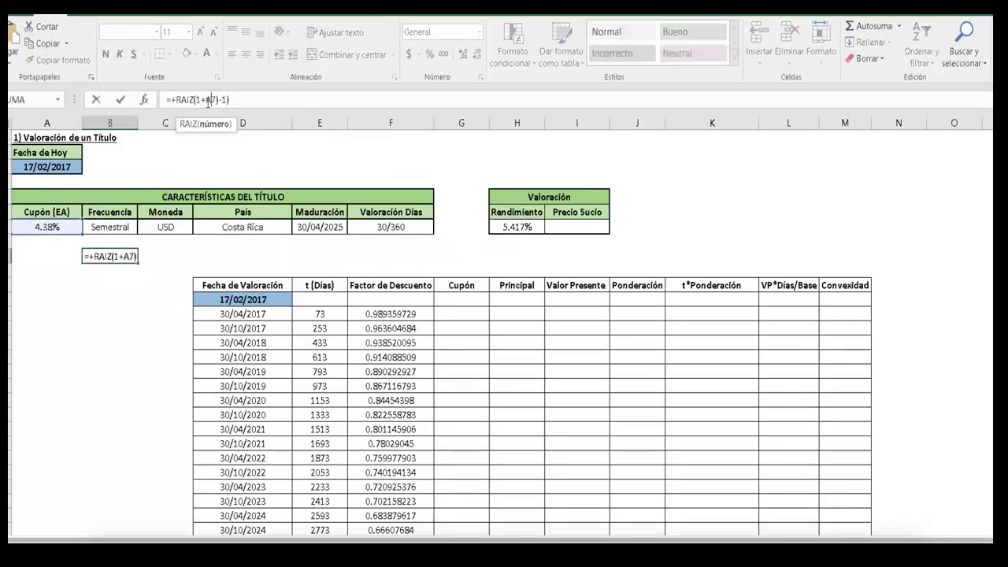
key("Return")
Step: Enter 100 in D9 as the base amount, and review the annual coupon and semiannual rate cells
left_click(242, 256)
type("100")
key("ctrl+Return")
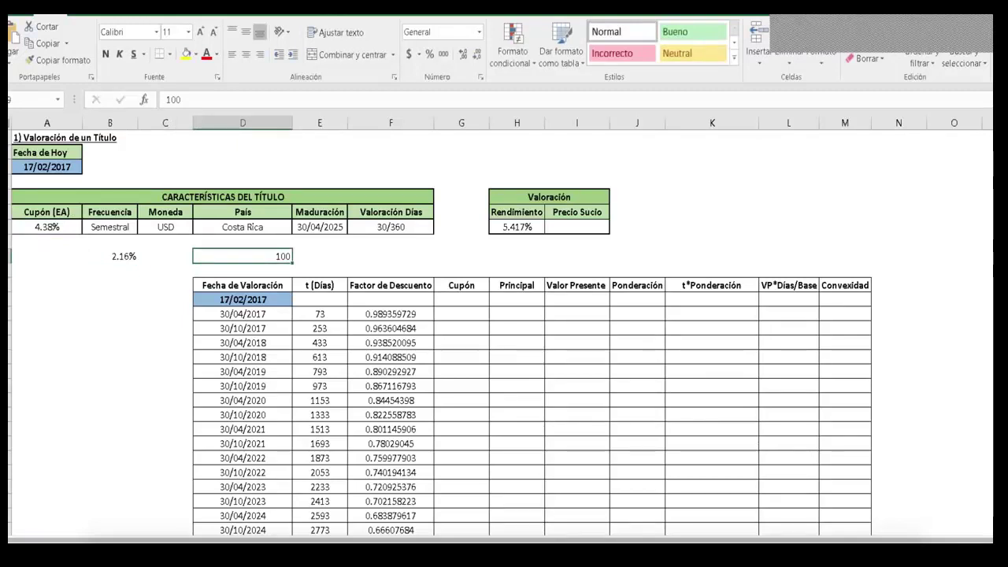
left_click(43, 226)
left_click(100, 256)
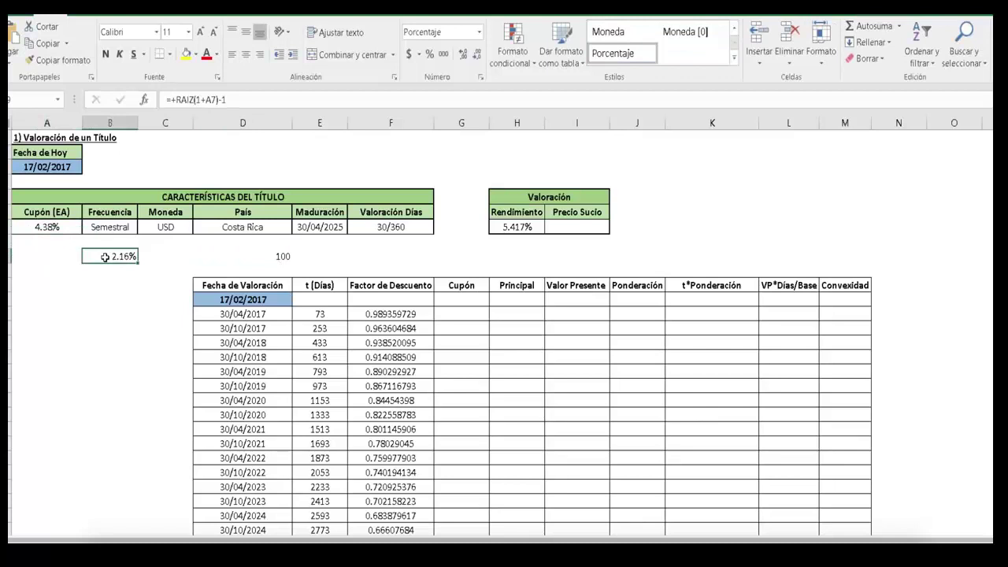
Step: Enter the coupon formula $D$9*$B$9 in G13 with absolute references and fill it down through the 30/04/2025 row
left_click(470, 315)
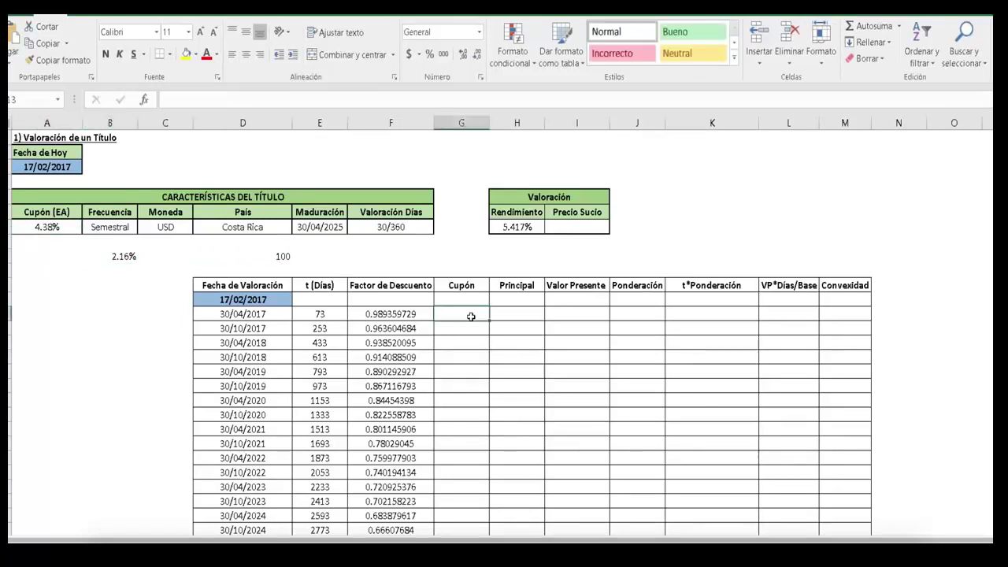
type("+")
left_click(268, 258)
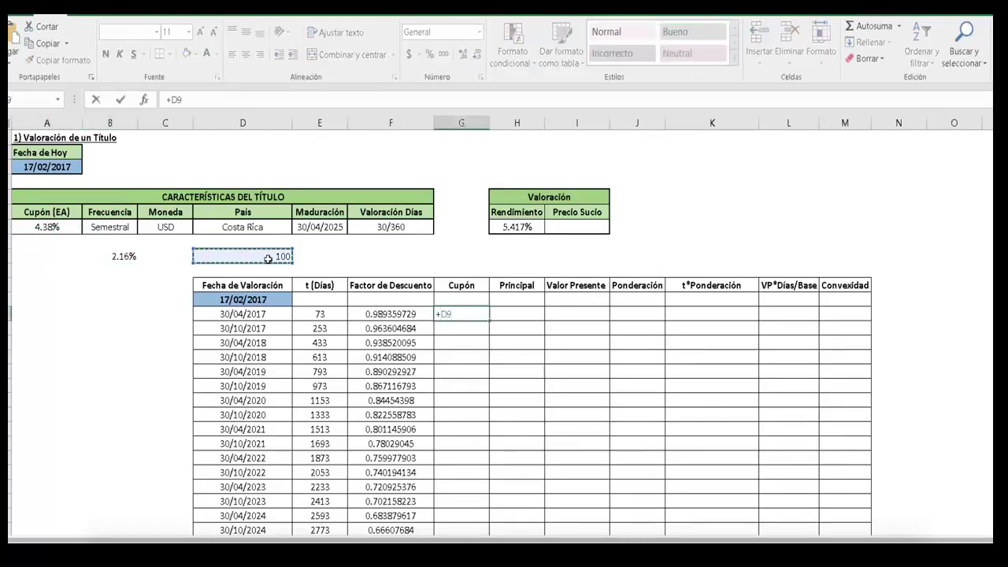
type("*")
left_click(126, 256)
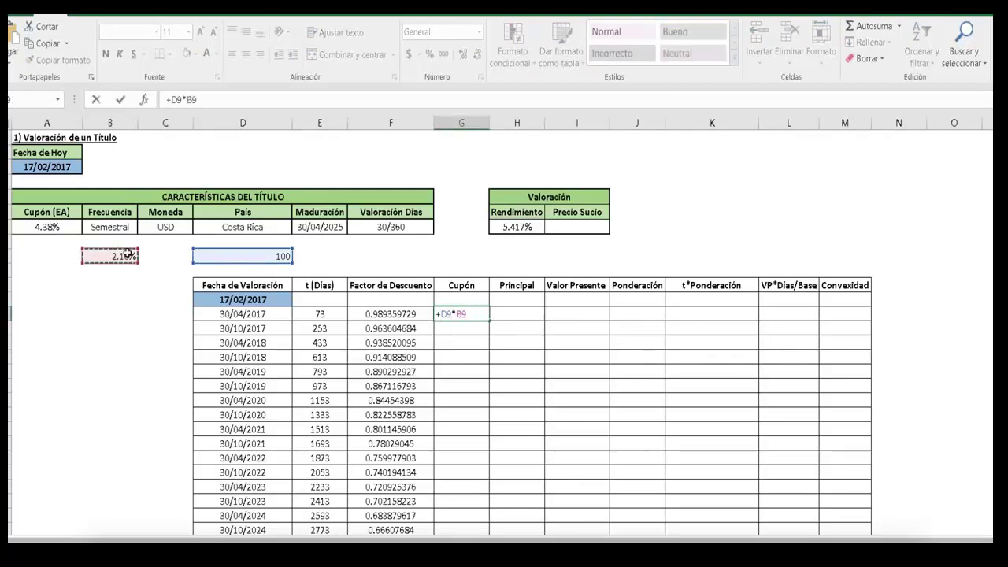
key("F4")
left_click_drag(170, 99, 188, 100)
key("F4")
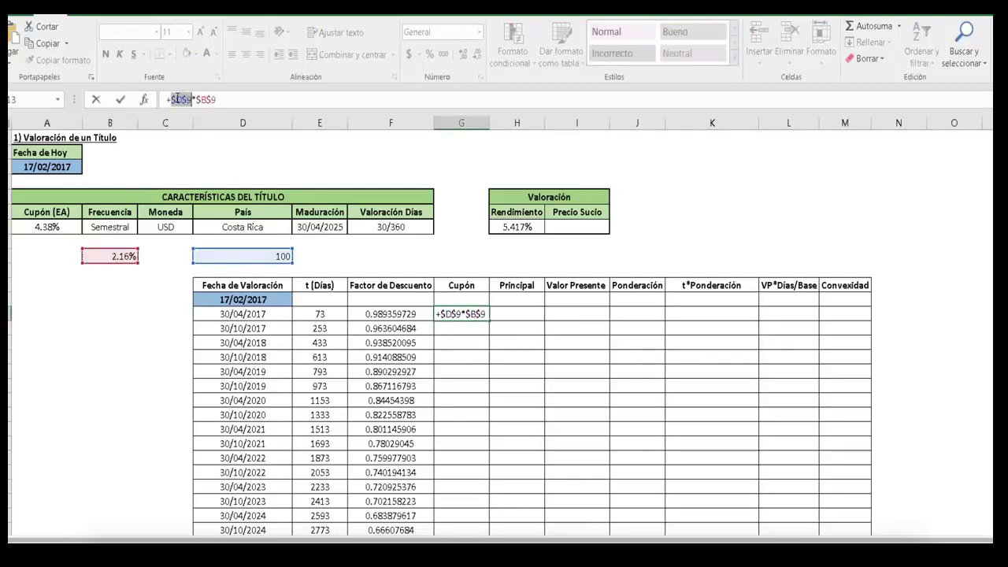
key("Return")
left_click(484, 314)
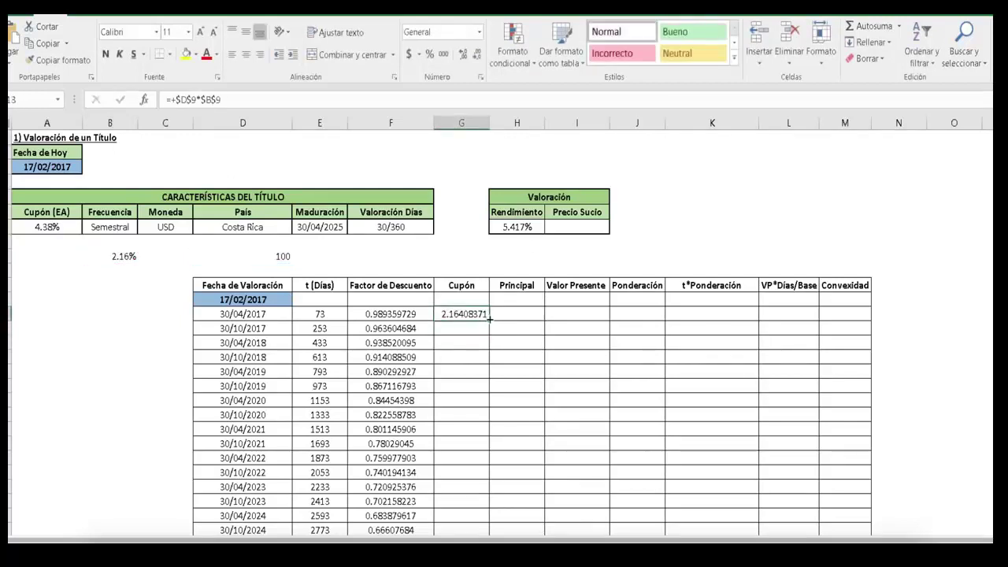
left_click_drag(488, 316, 479, 481)
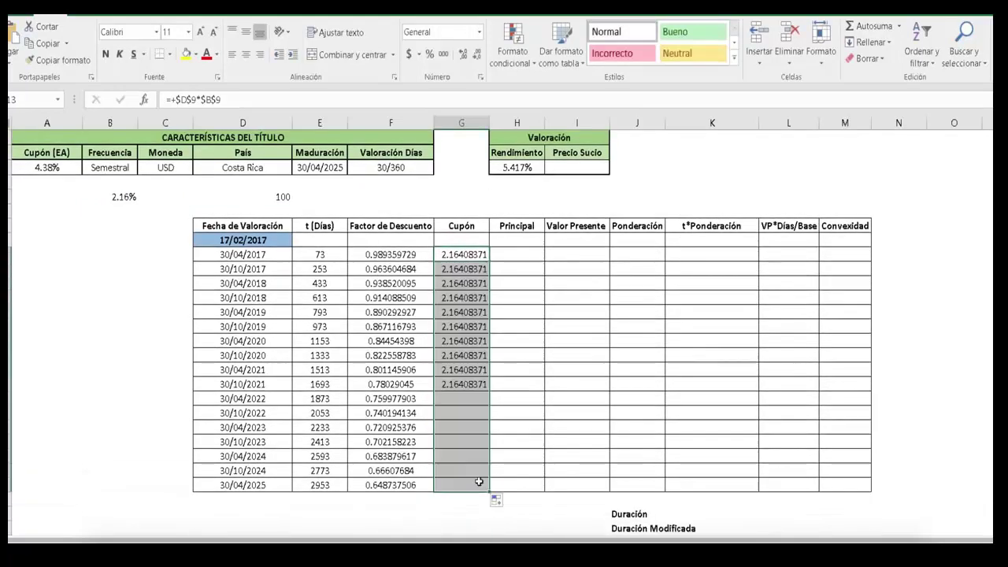
Step: Enter 0 as the principal for every payment date from 30/04/2017 through 30/10/2024, leaving the maturity row empty
left_click(517, 254)
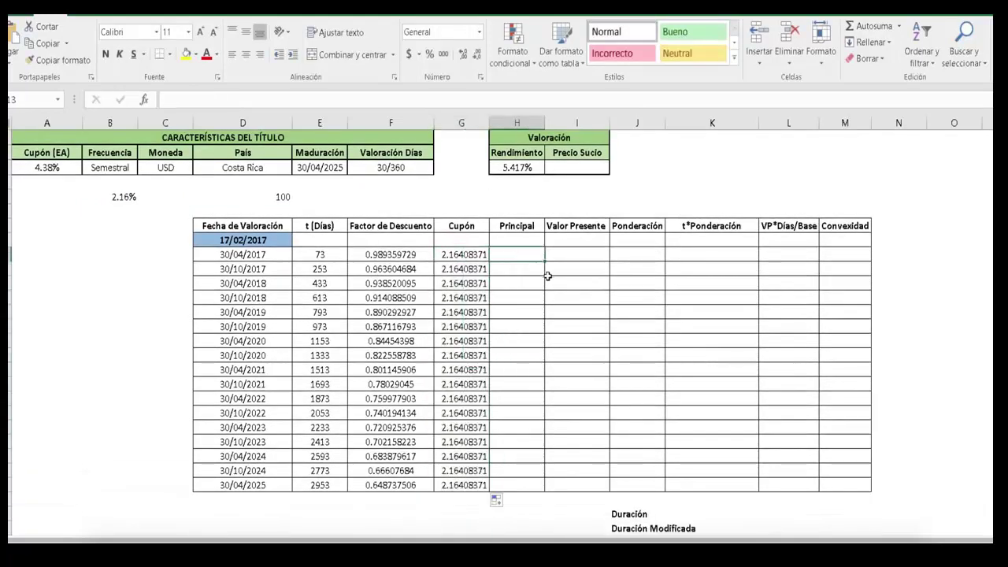
type("0")
key("Return")
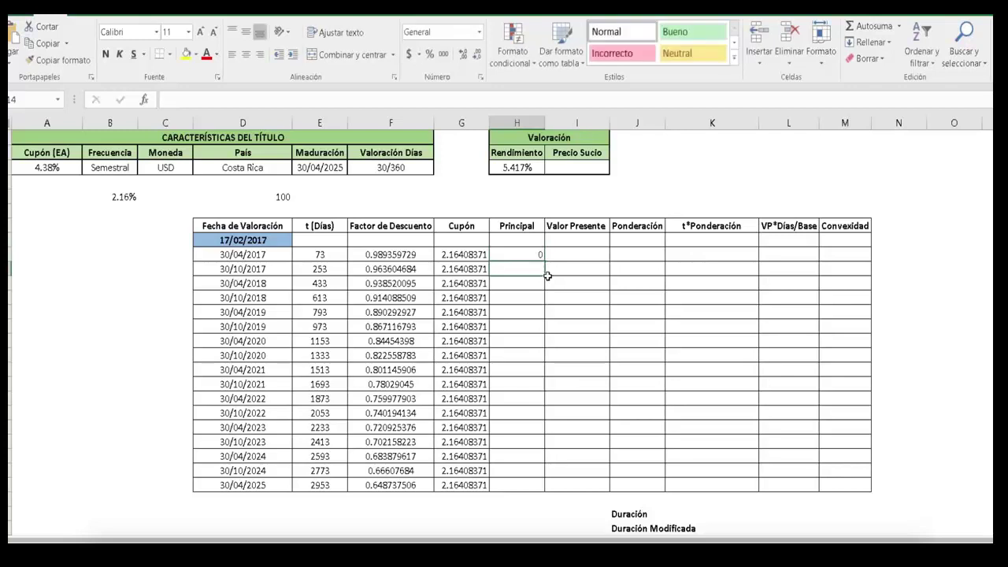
type("0")
key("Return")
type("0")
key("Return")
type("0 0 0 0 0 ")
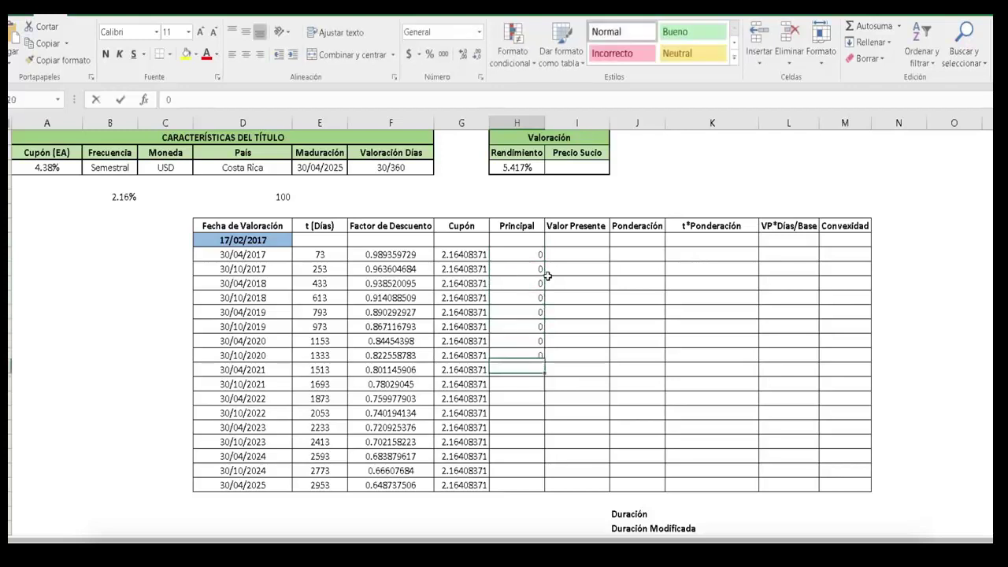
type("0 0 0 0 0 0 0 ")
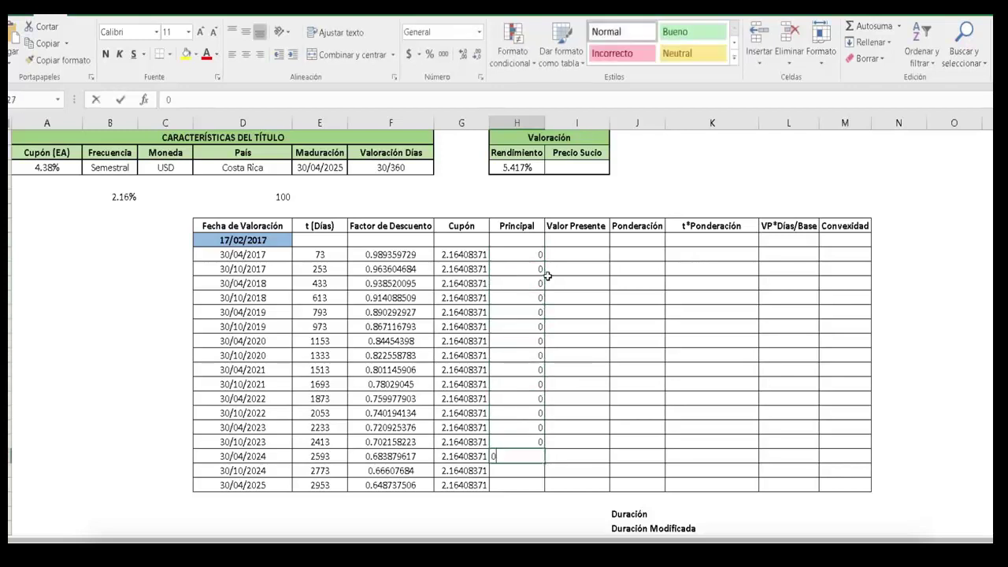
type("0 0 0")
key("BackSpace")
Step: Link the principal in the 30/04/2025 row to the base amount in D9
type("+")
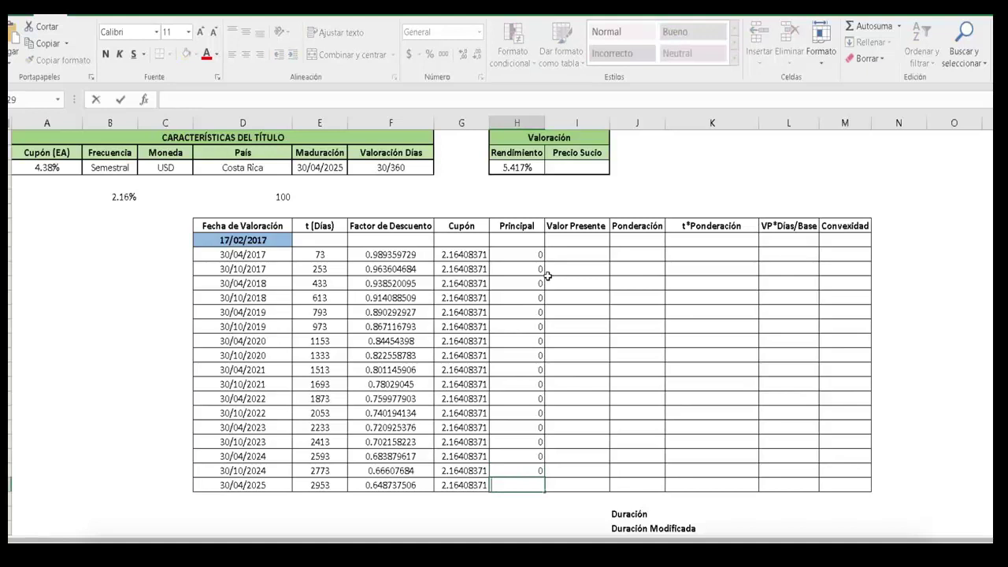
left_click(284, 197)
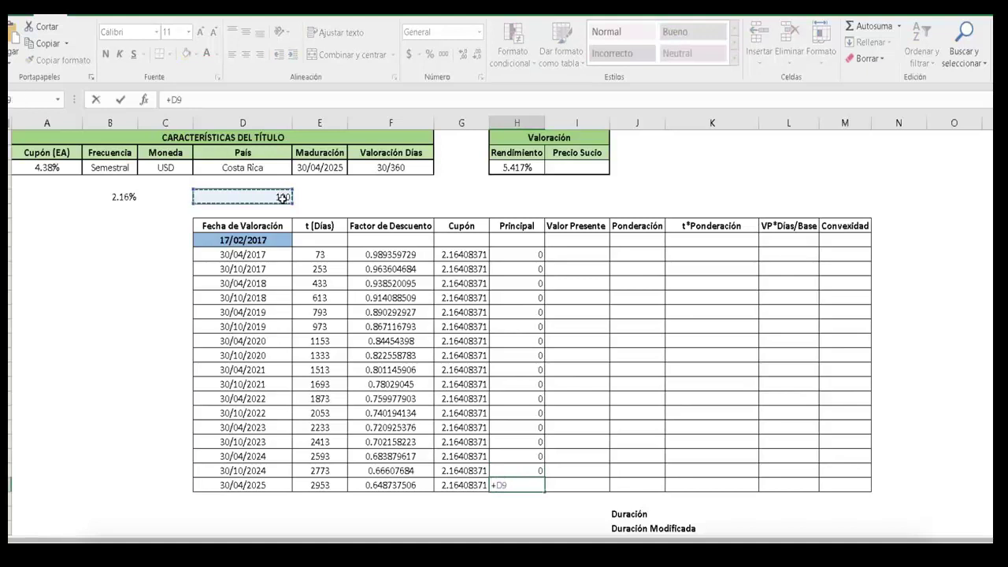
key("Return")
Step: Enter the present value formula SUMA(G13:H13)*F13 in I13, multiplying coupon plus principal by the discount factor
key("Up")
key("Up")
key("Up")
key("Up")
key("Up")
key("Up")
key("Up")
key("Up")
key("Up")
key("Up")
key("Up")
key("Up")
key("Up")
key("Up")
key("Up")
key("Up")
key("Up")
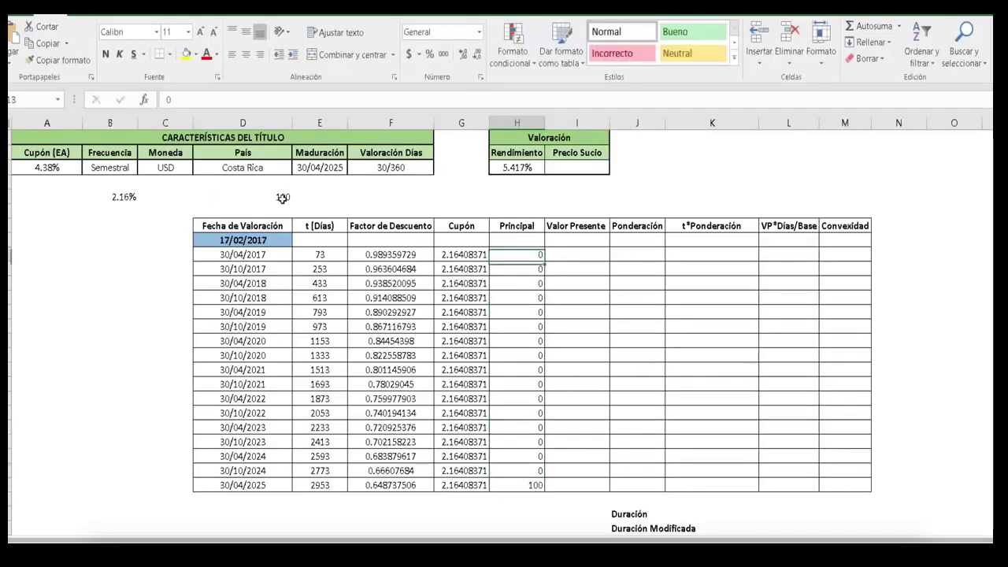
key("Right")
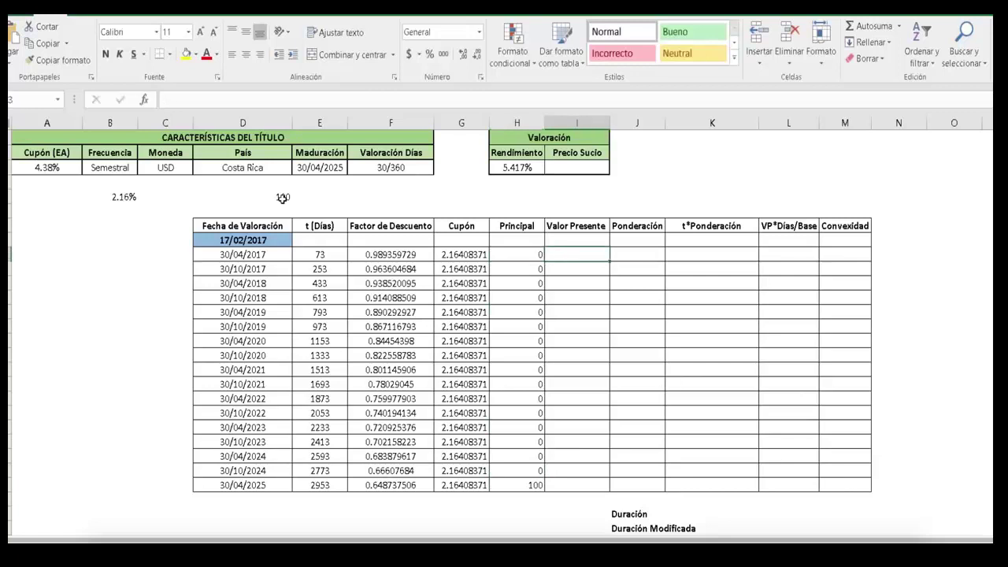
type("+SUMA(")
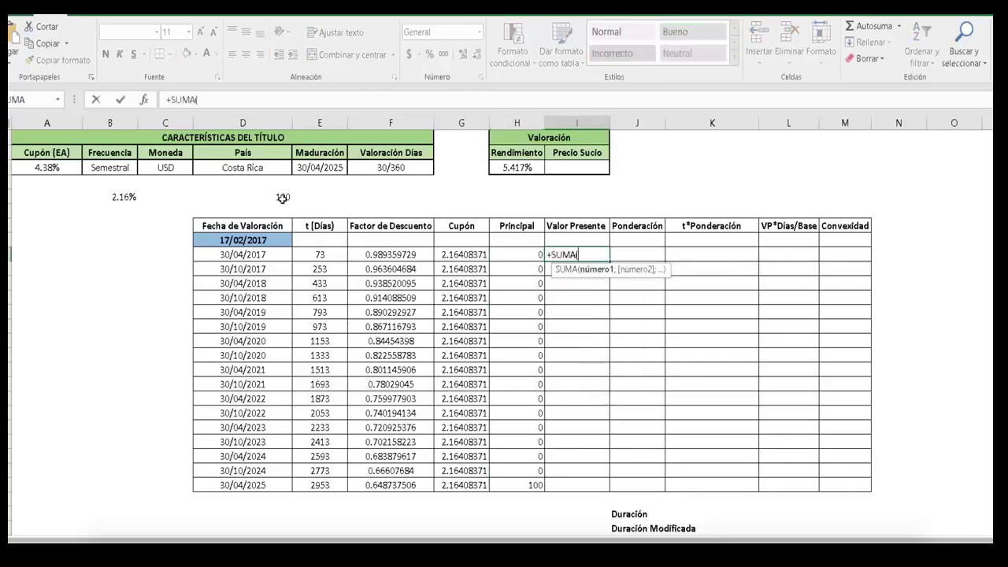
key("Left")
key("Left")
key("shift+Right")
type(")")
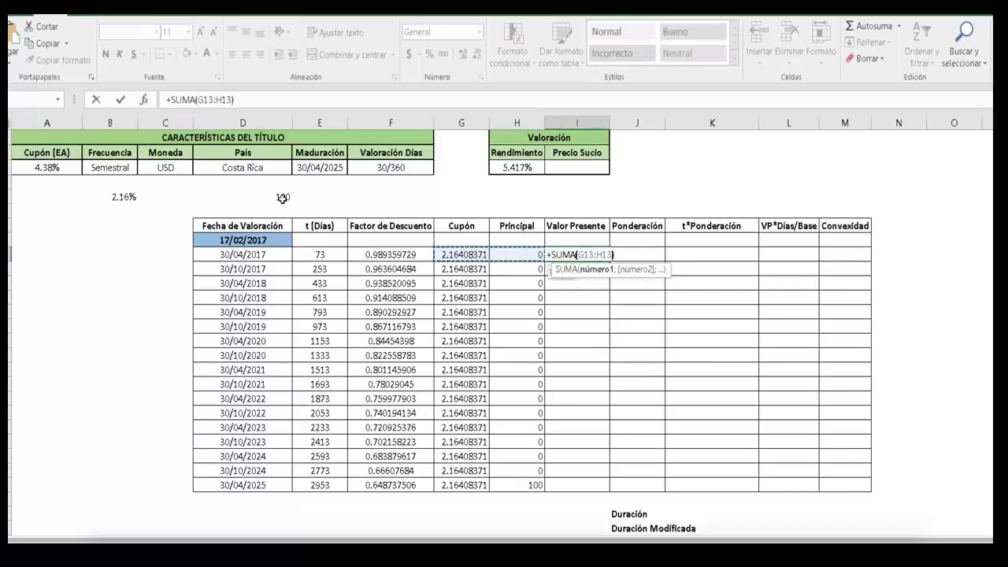
type("*")
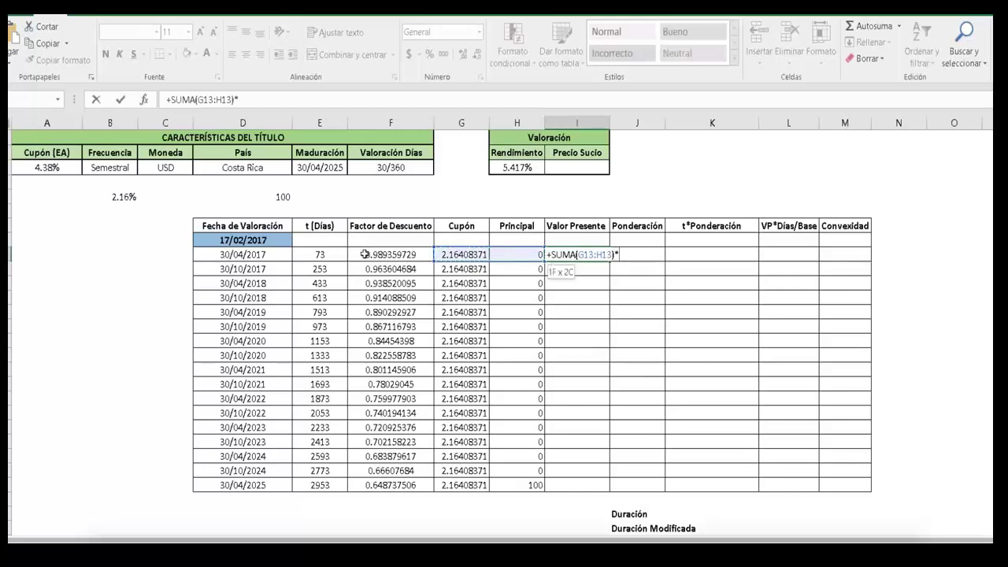
left_click(361, 255)
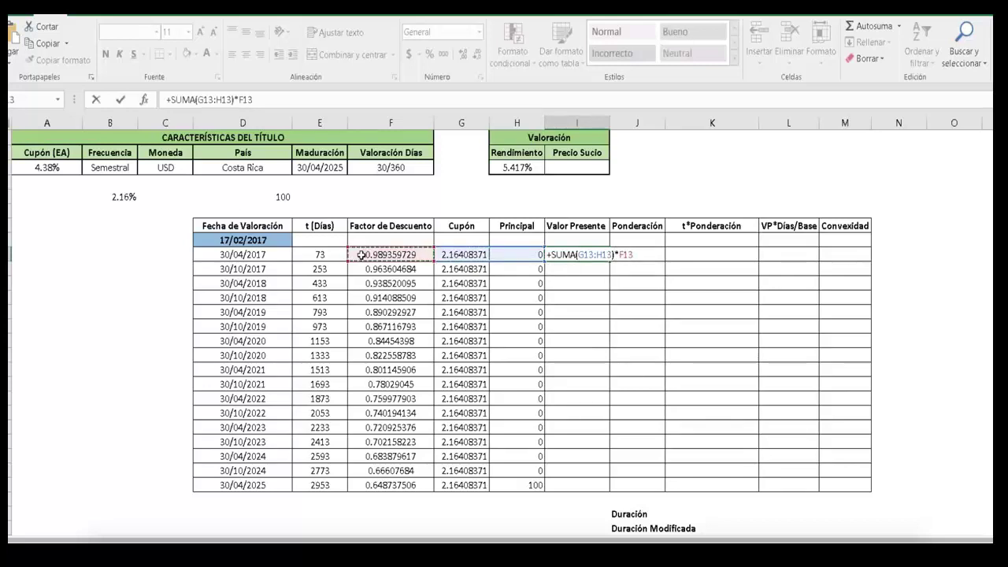
key("Return")
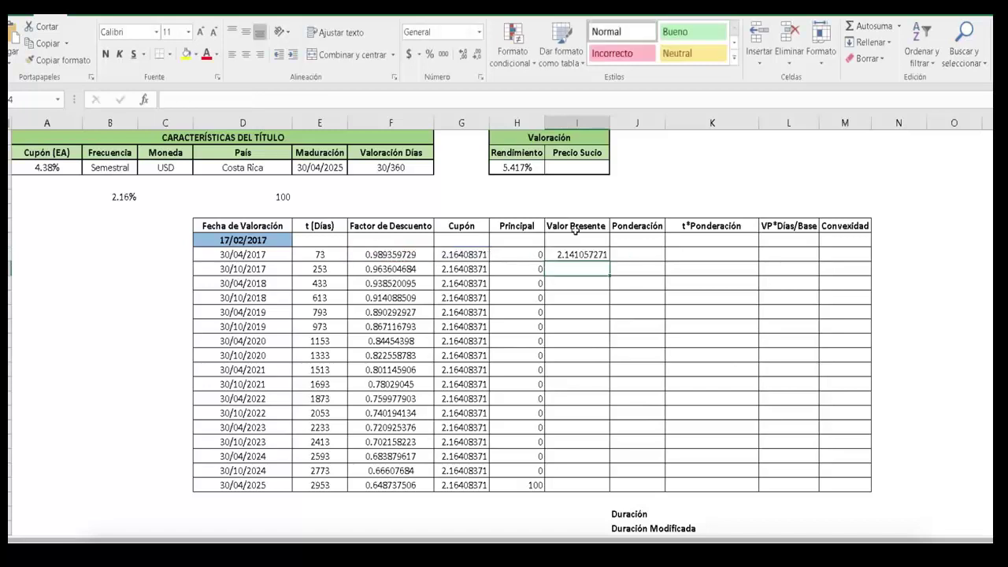
Step: Fill the present value formula down through the 30/04/2025 row and check that row's present value and date
left_click(589, 254)
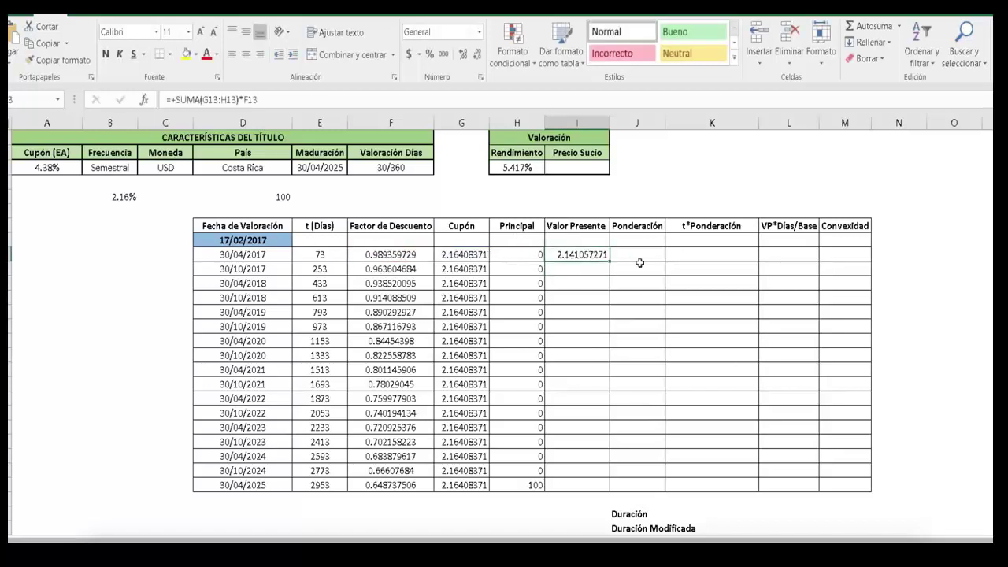
left_click_drag(610, 259, 599, 490)
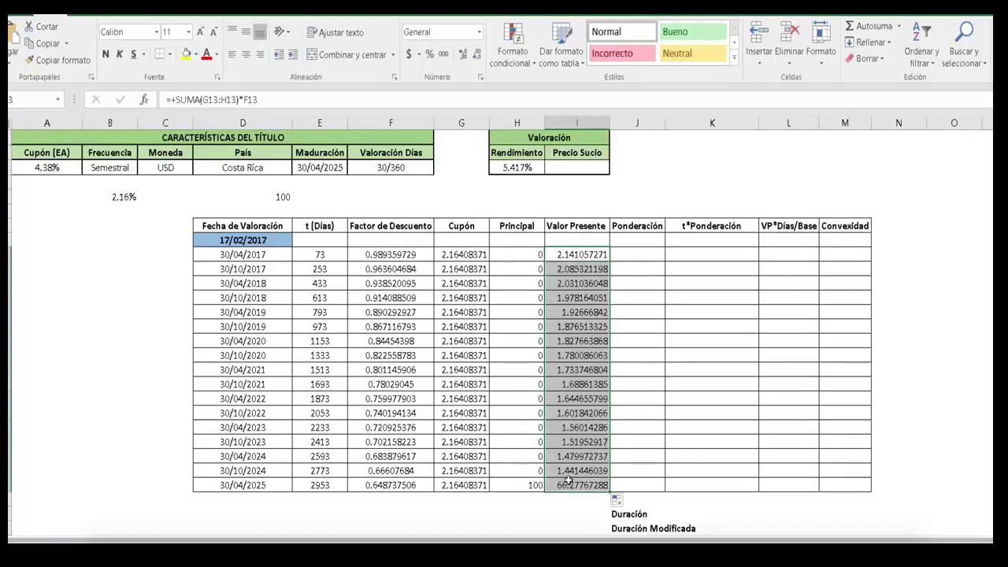
left_click(573, 485)
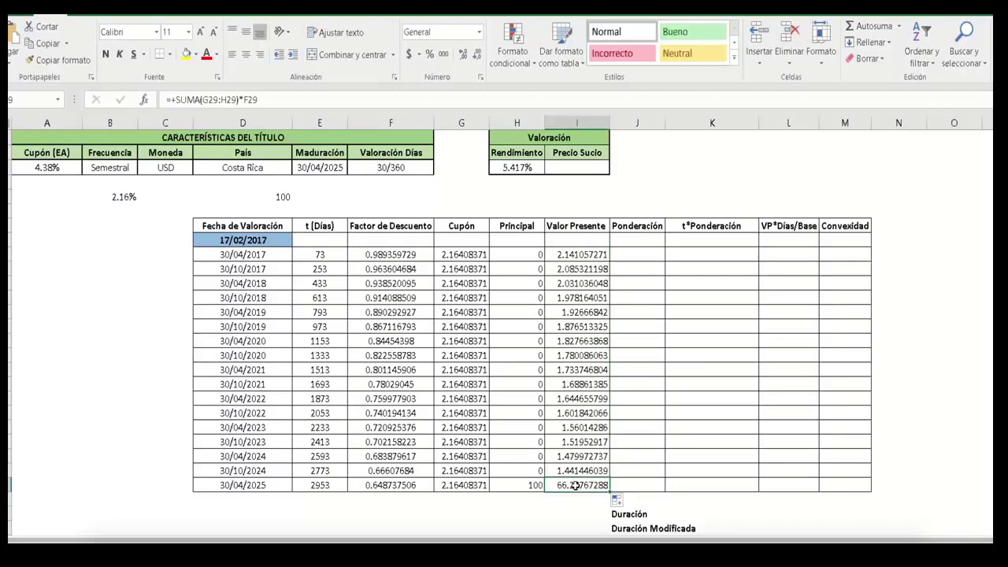
left_click(275, 482)
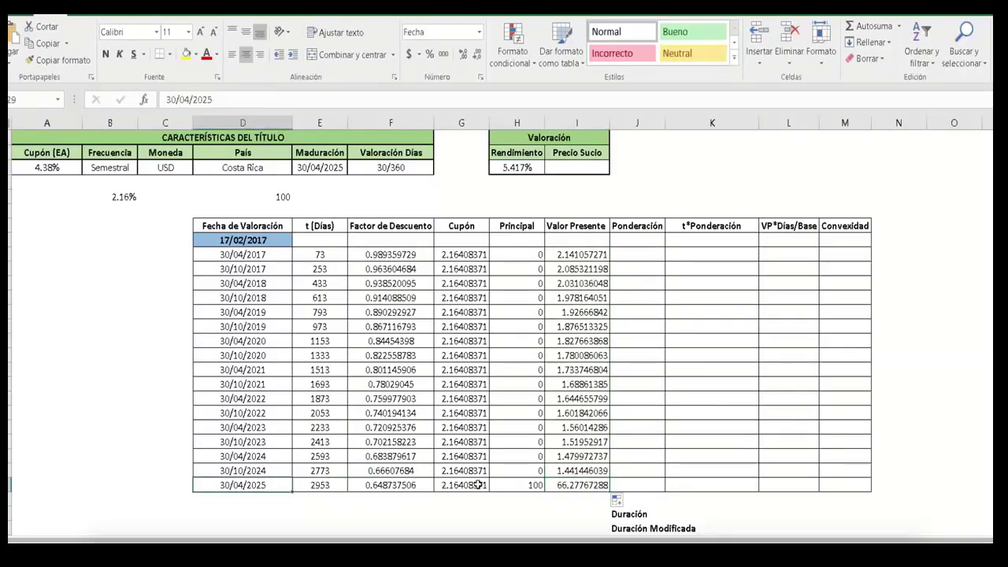
Step: Calculate the Precio Sucio in I7 as the sum of the present values with SUMA(I13:I29)
left_click(572, 168)
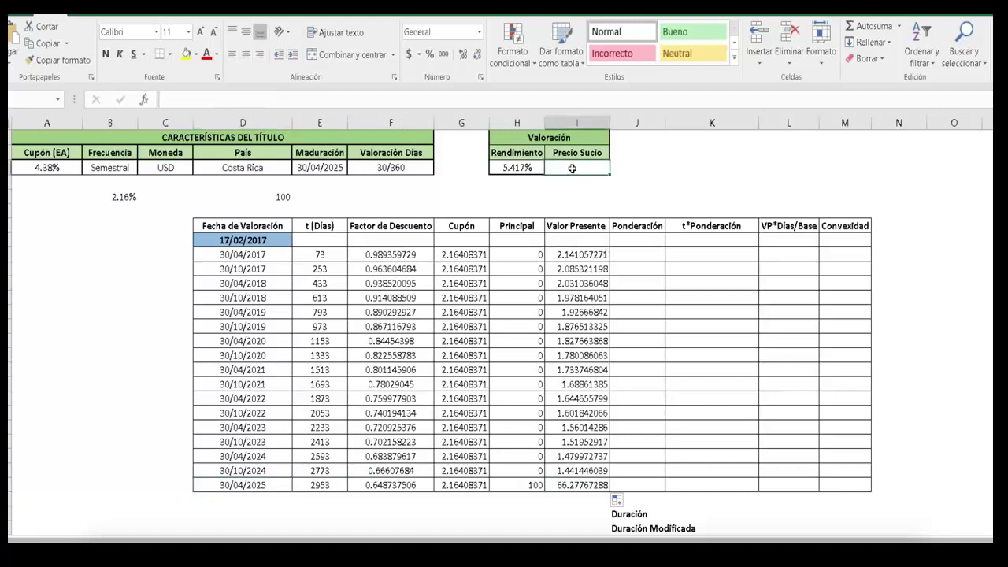
type("+suma")
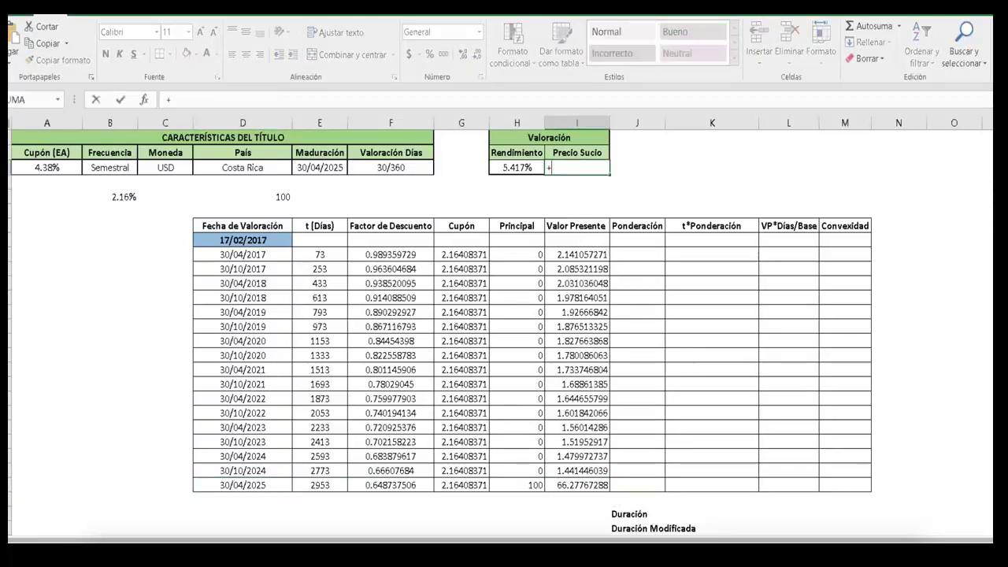
key("Tab")
key("Down")
key("Down")
key("Down")
key("Down")
key("Down")
key("Down")
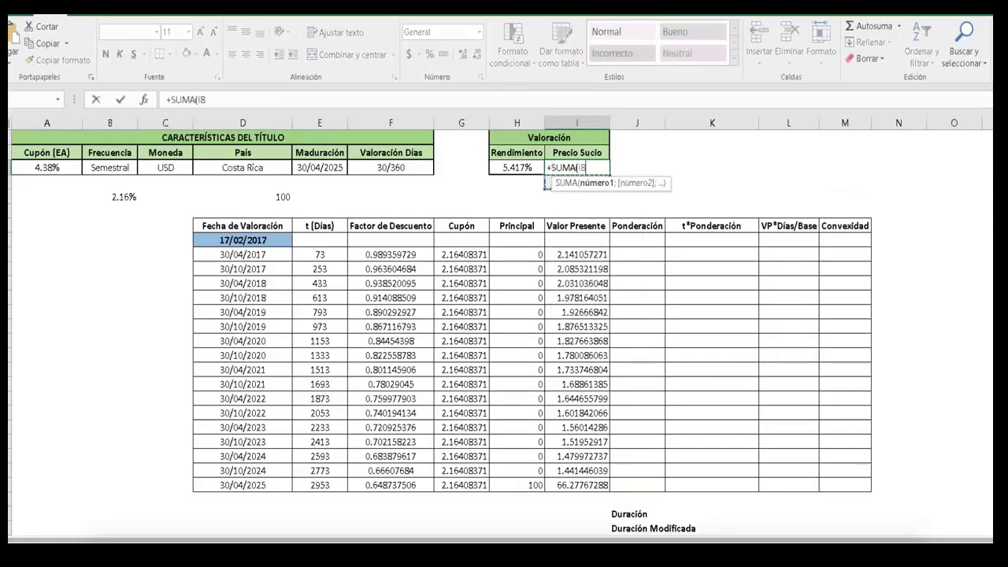
key("ctrl+shift+Down")
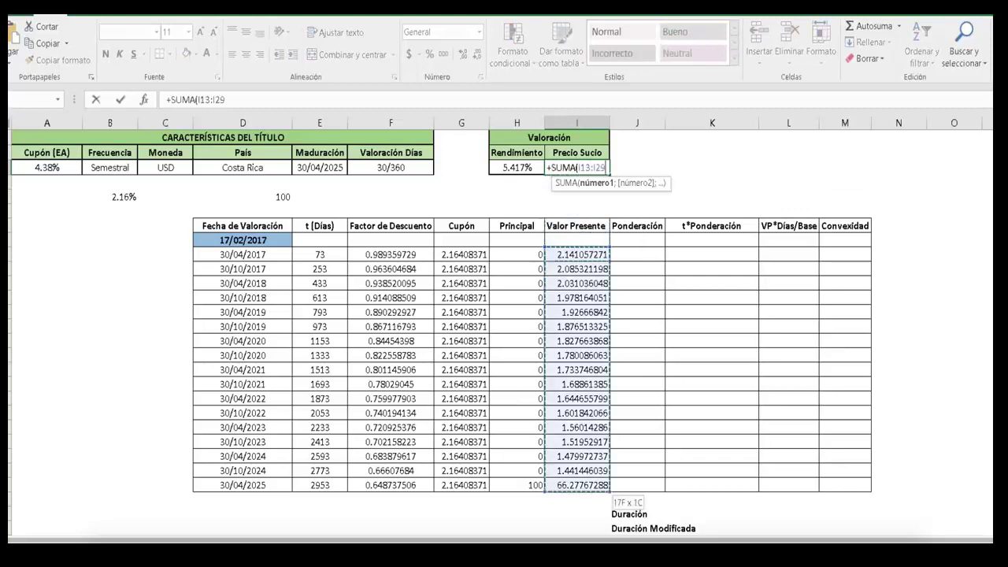
key("Return")
Step: Reduce the Precio Sucio value to three decimals and centre it in its cell
left_click(577, 167)
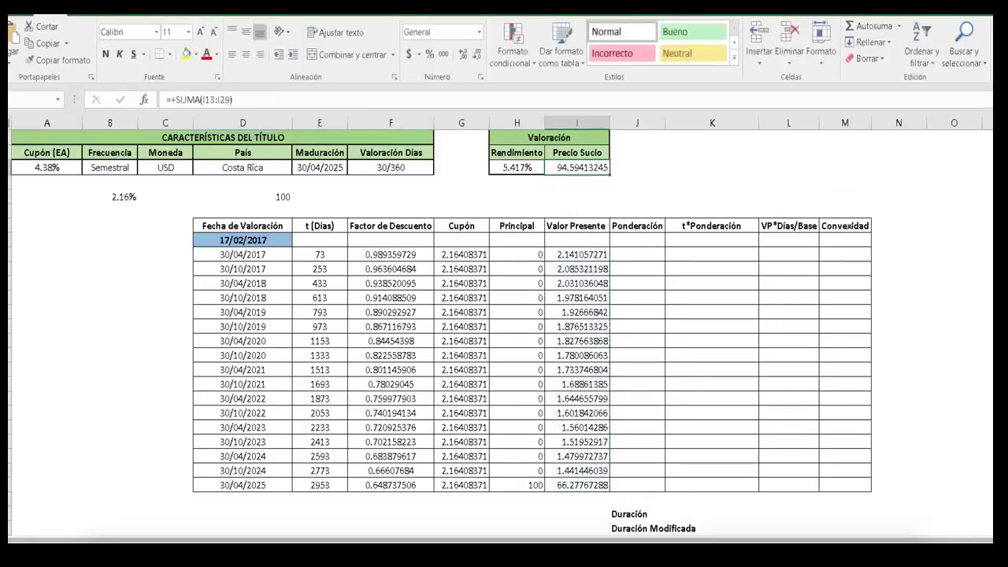
left_click(477, 55)
left_click(477, 55)
left_click(477, 55)
left_click(476, 55)
left_click(476, 56)
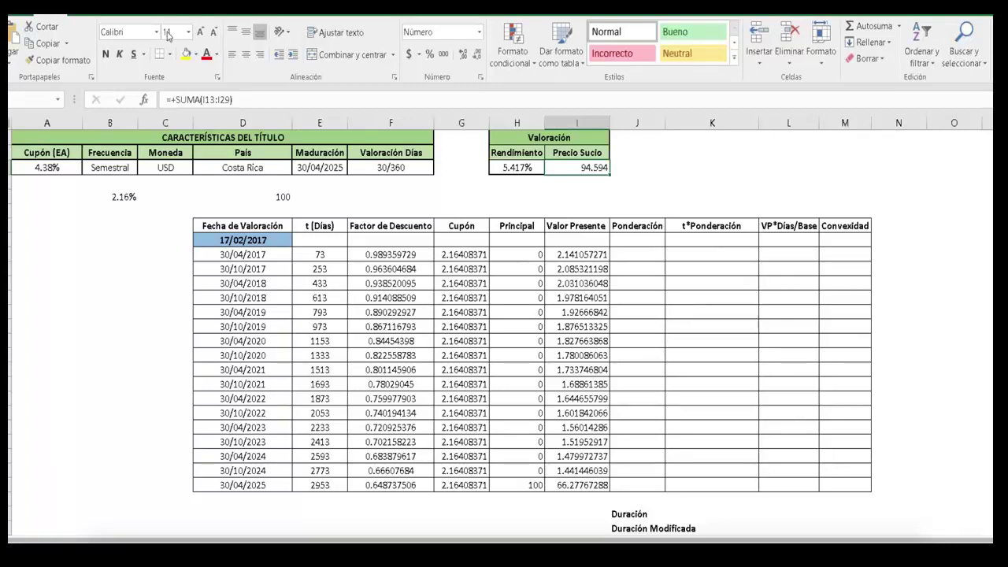
left_click(246, 55)
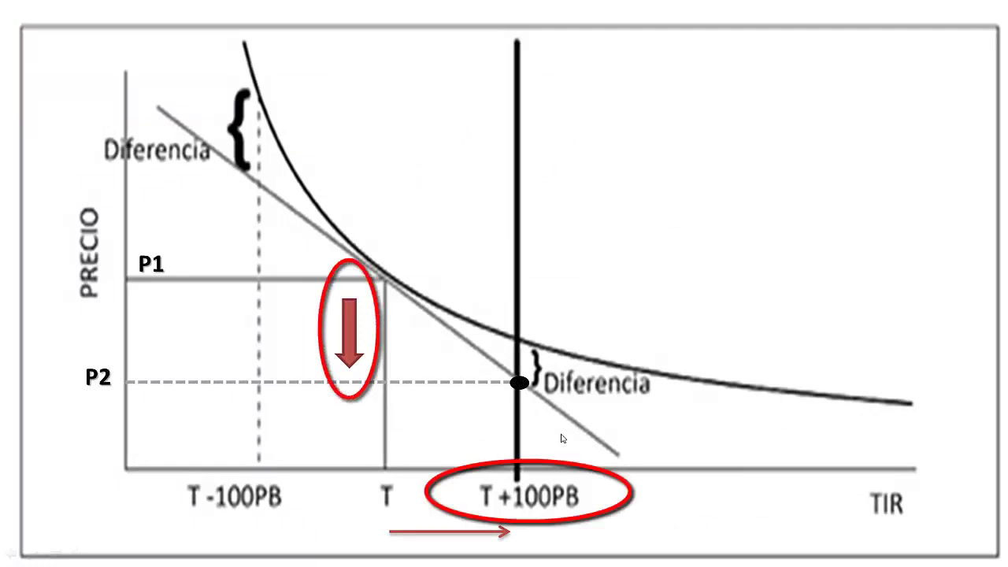
left_click(670, 459)
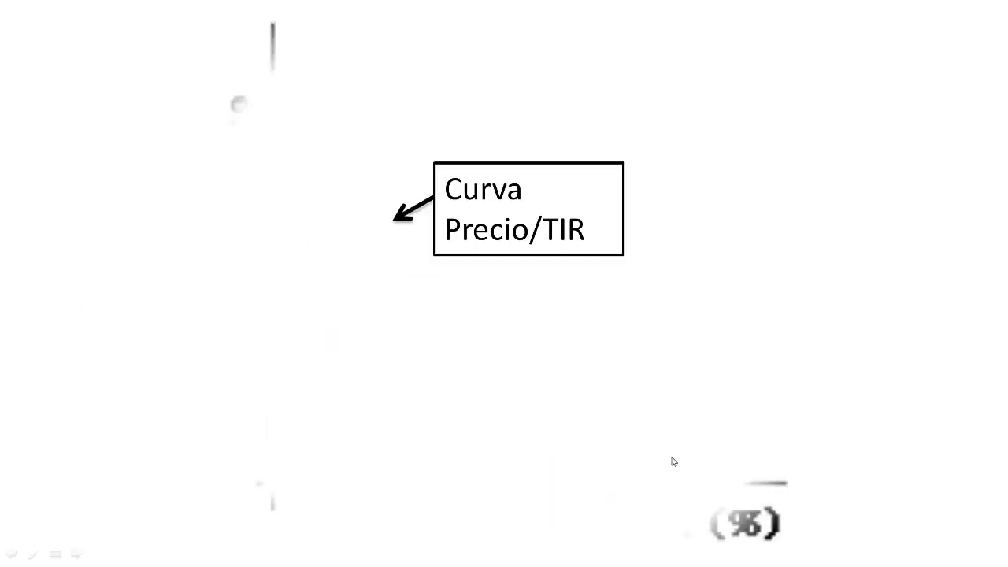